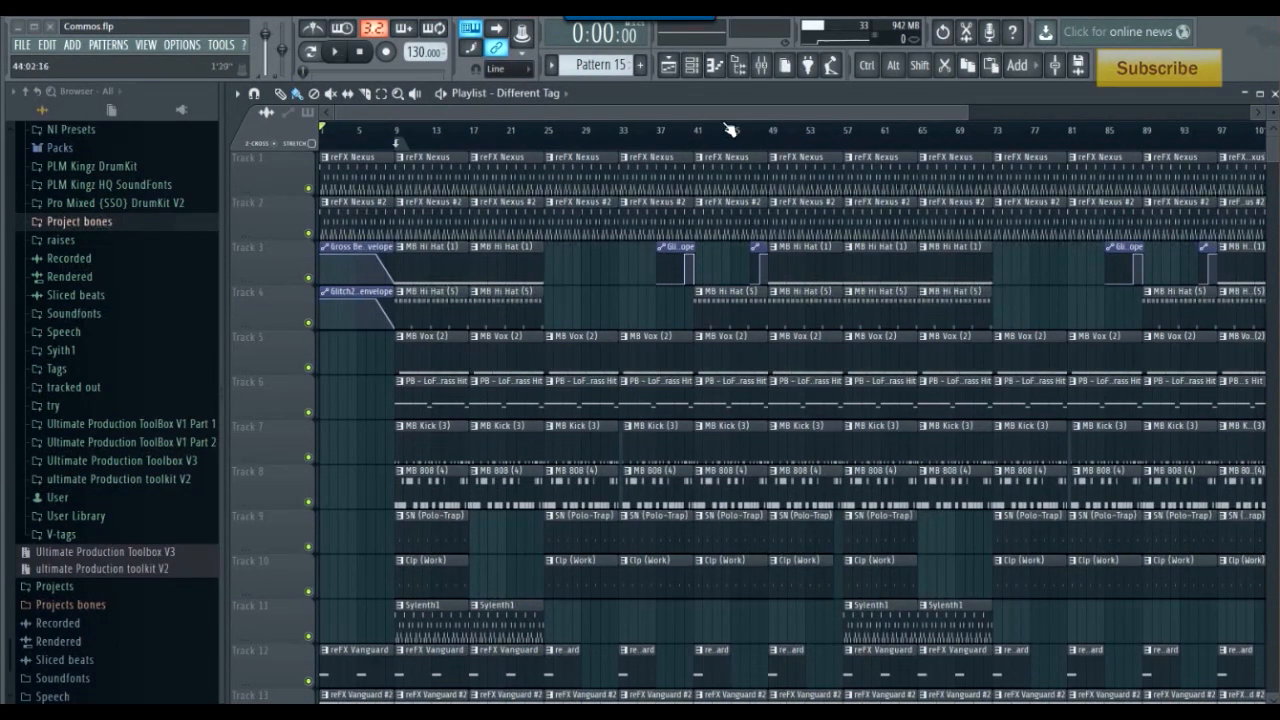
# Step: Examine the playlist arrangement, its Glitch2 automation clips on track 3, and the effects loaded on the Master mixer track
pyautogui.scroll(5, 728, 130)
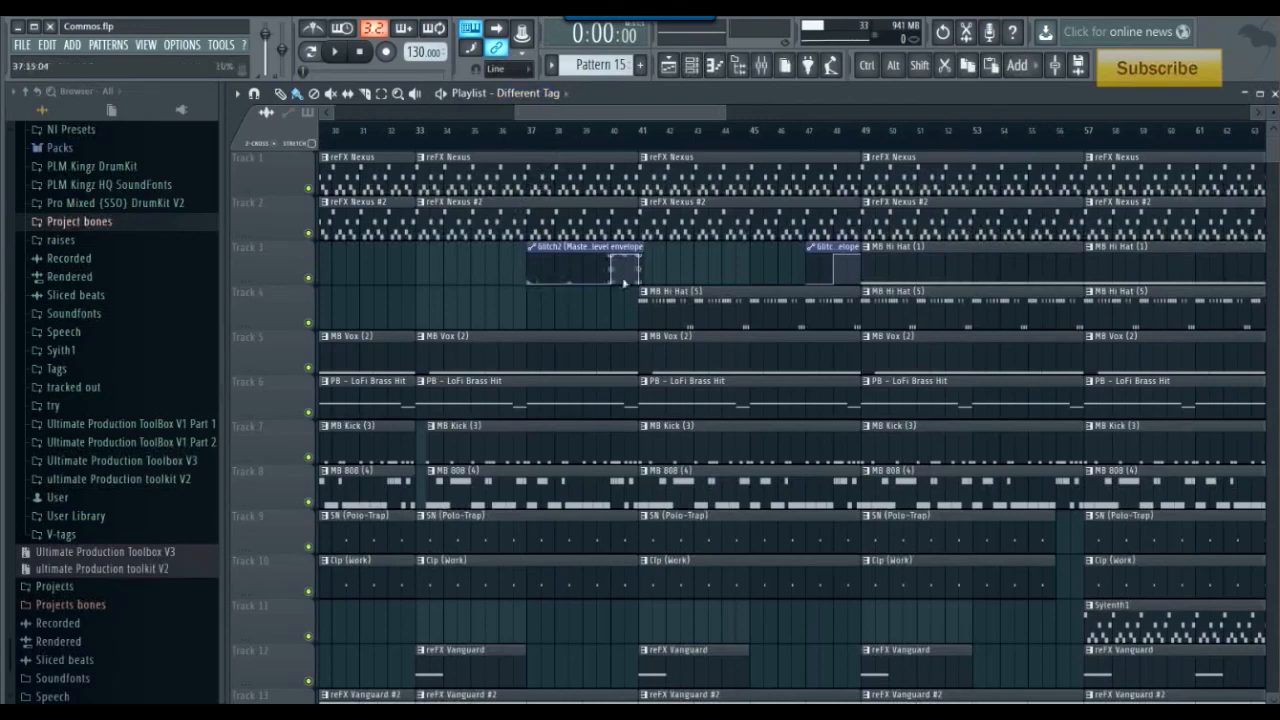
pyautogui.moveTo(689, 114); pyautogui.dragTo(727, 133)
pyautogui.scroll(-6, 727, 133)
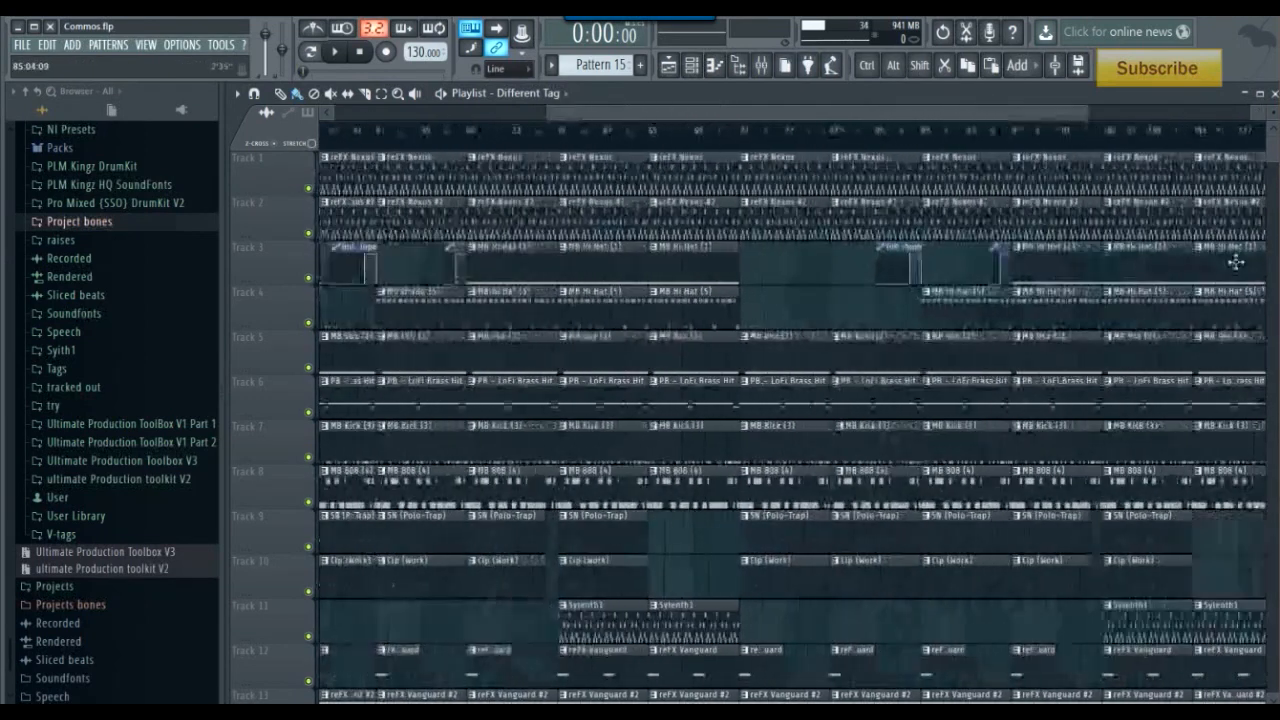
pyautogui.scroll(5, 752, 141)
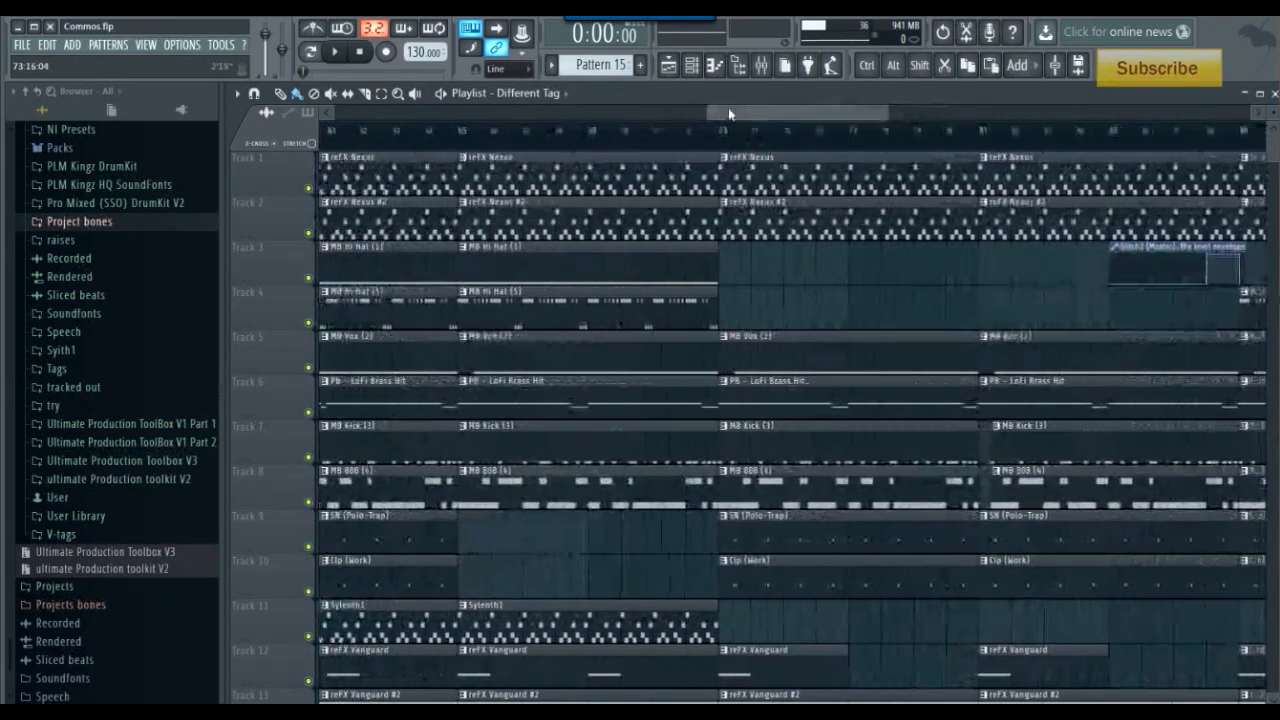
pyautogui.click(761, 65)
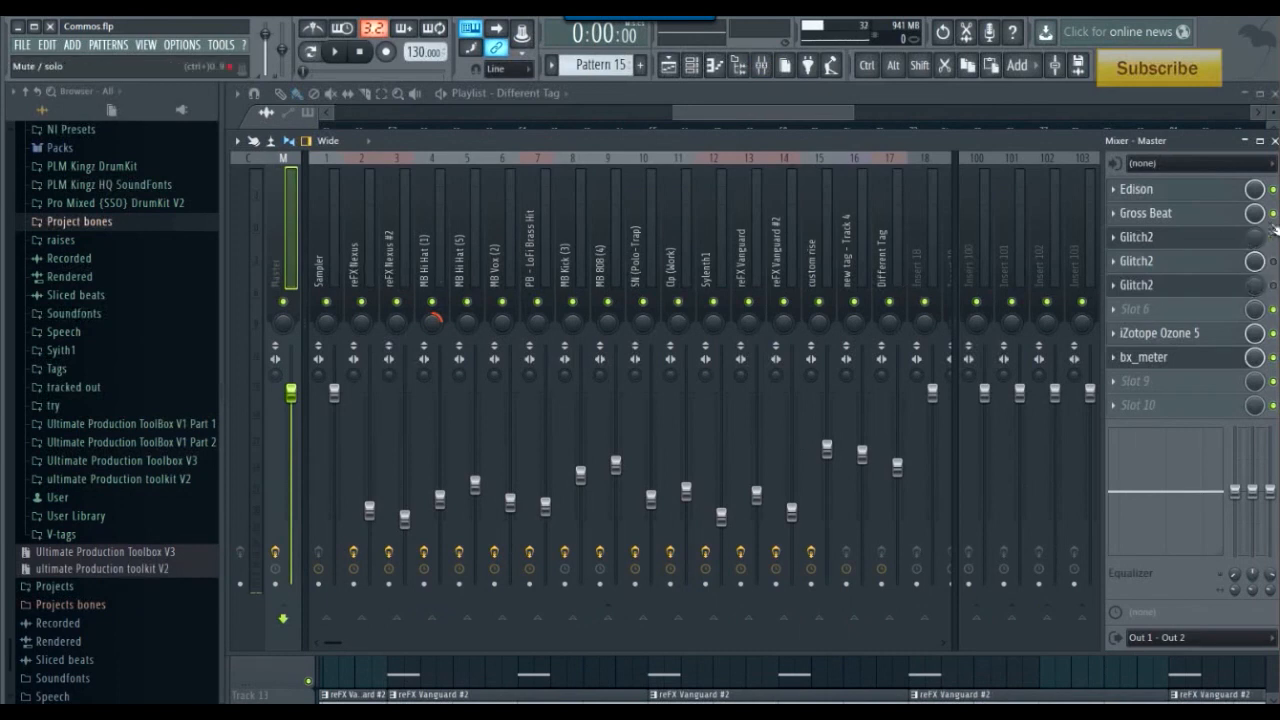
pyautogui.click(761, 114)
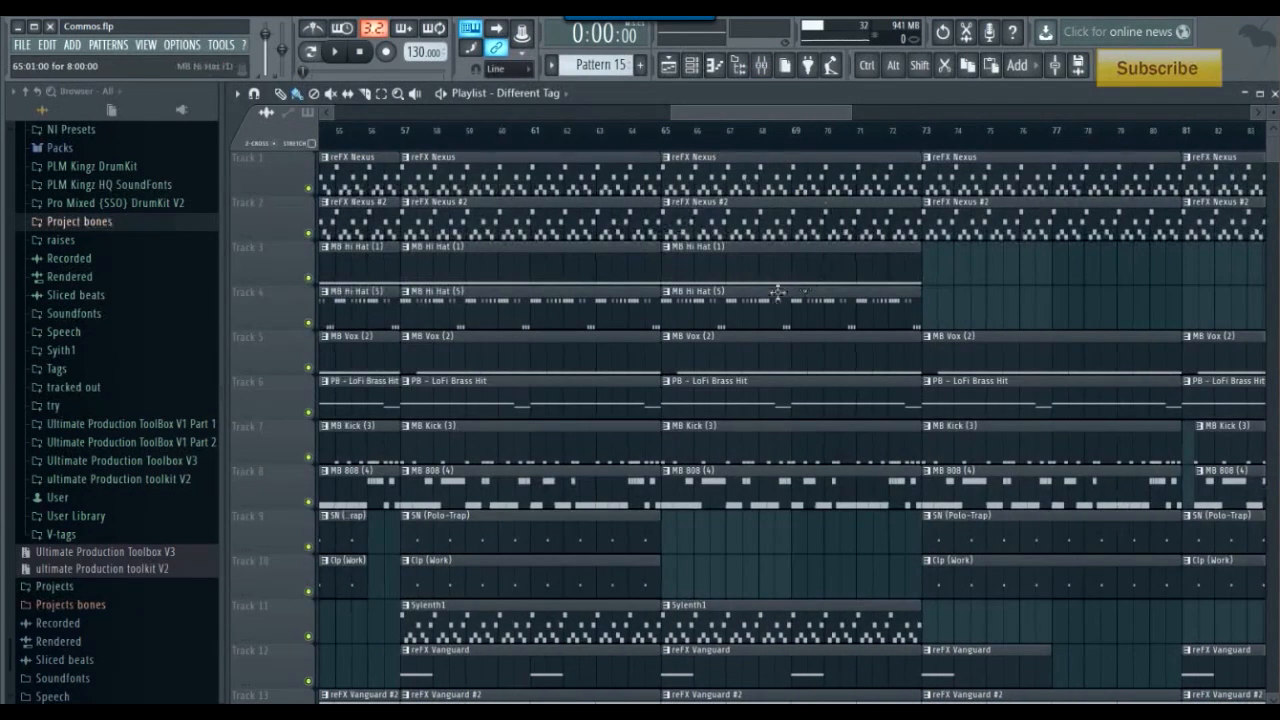
pyautogui.scroll(-6, 695, 230)
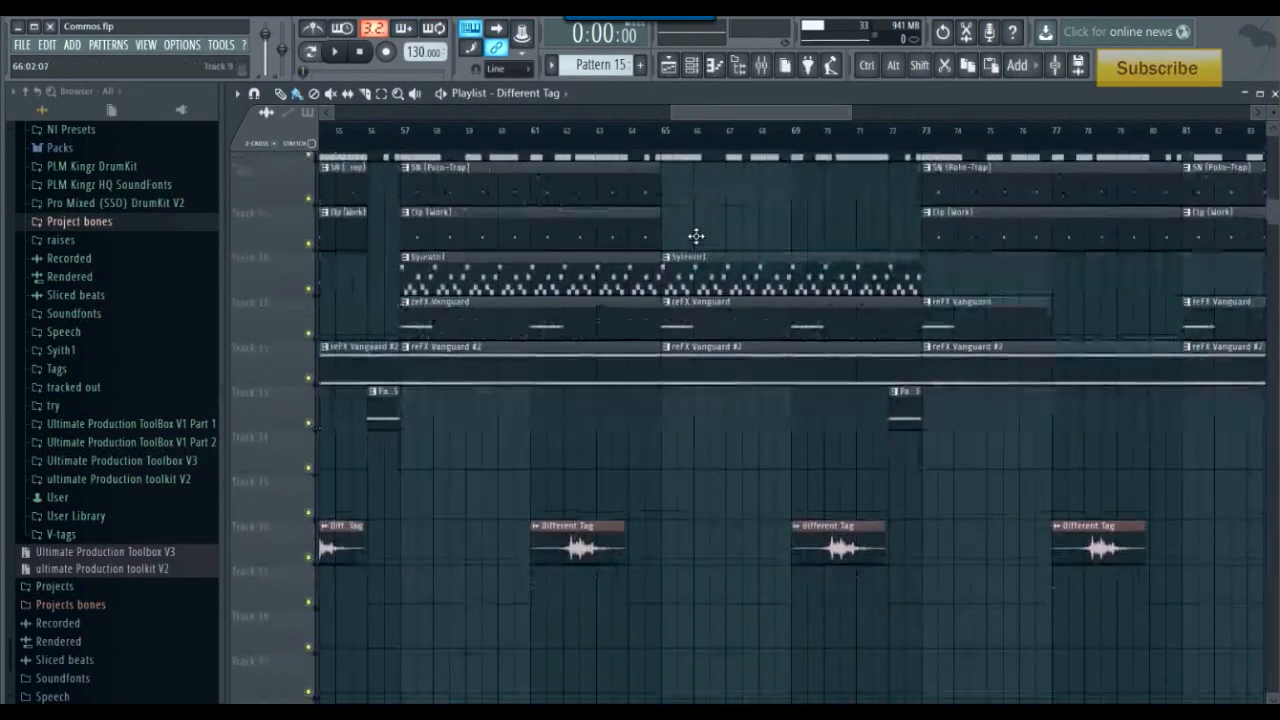
pyautogui.scroll(4, 700, 248)
pyautogui.scroll(3, 715, 230)
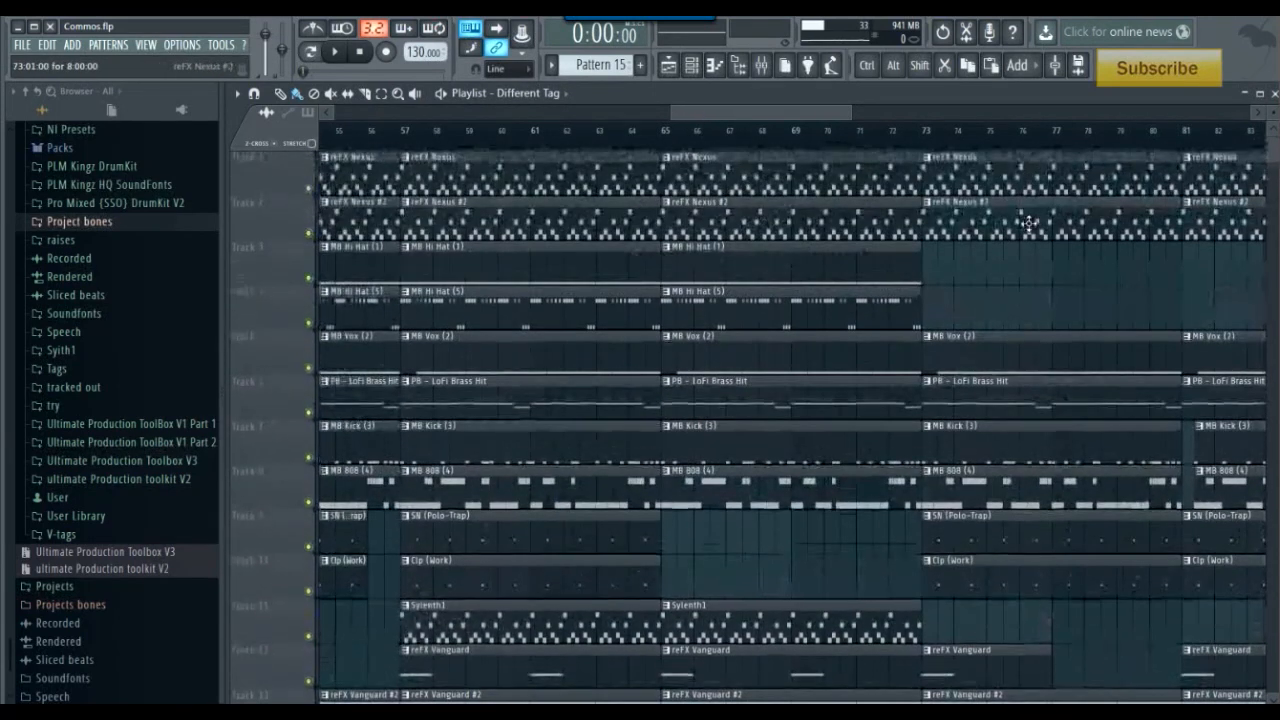
pyautogui.moveTo(825, 114); pyautogui.dragTo(846, 122)
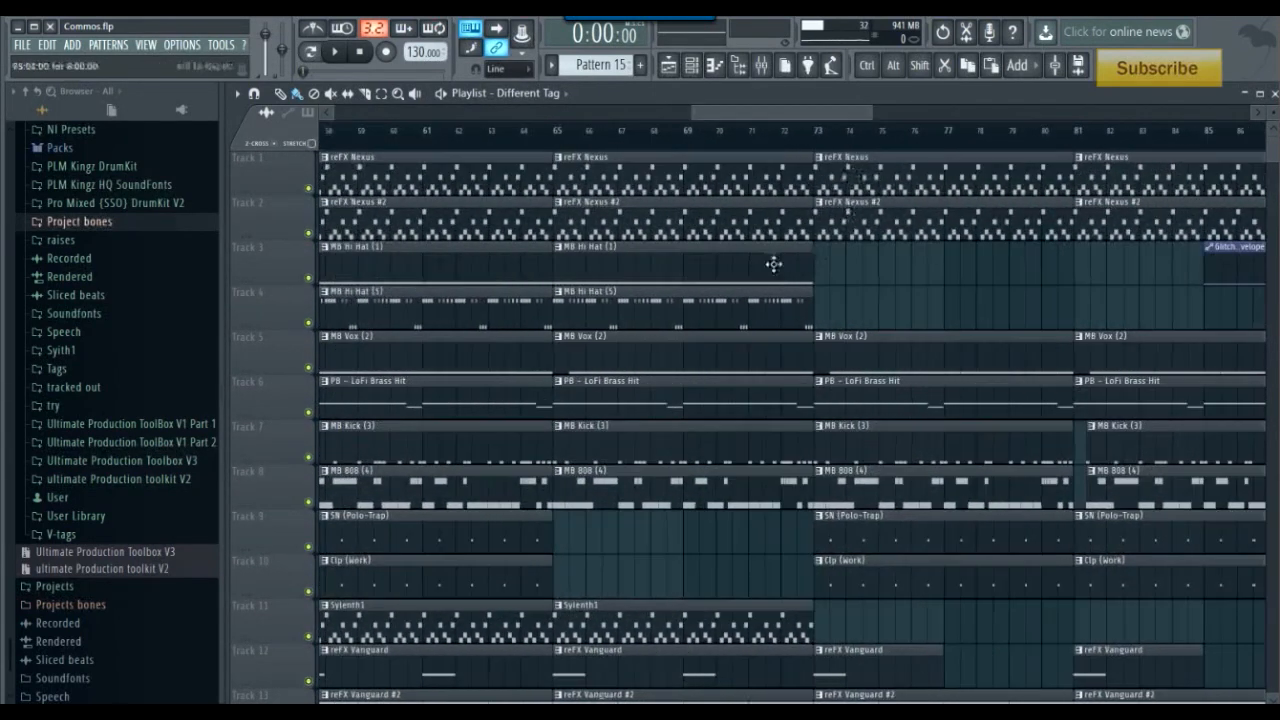
# Step: Play the song from just before bar 72 up to the transition at bar 73, then stop playback
pyautogui.click(783, 141)
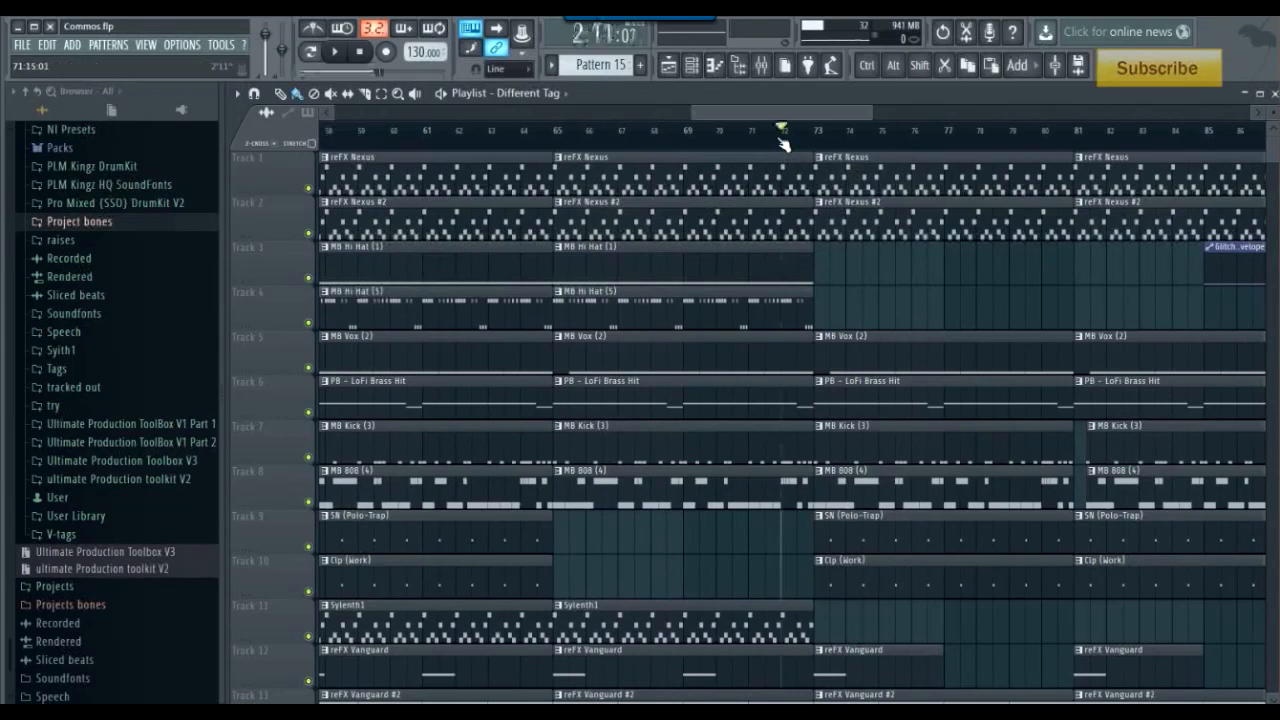
pyautogui.press('space')
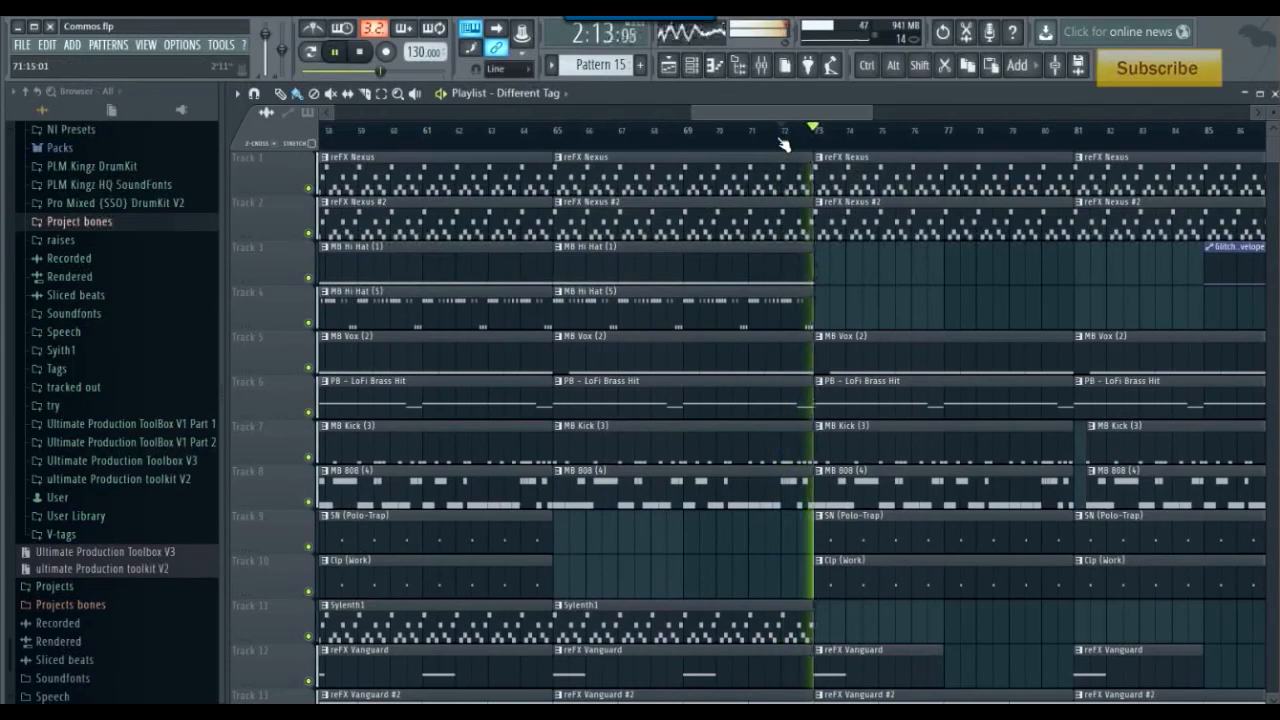
pyautogui.press('space')
# Step: Select the playlist time range from bar 71 to bar 73
pyautogui.scroll(4, 783, 137)
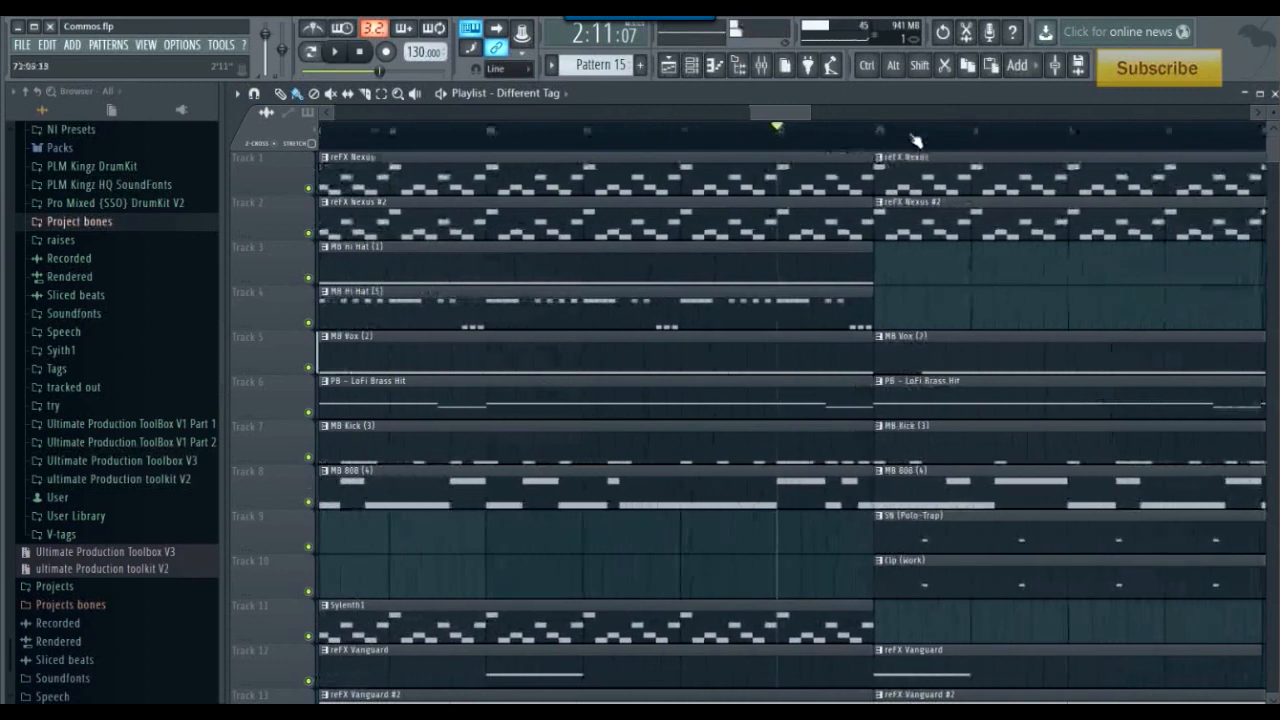
pyautogui.click(380, 93)
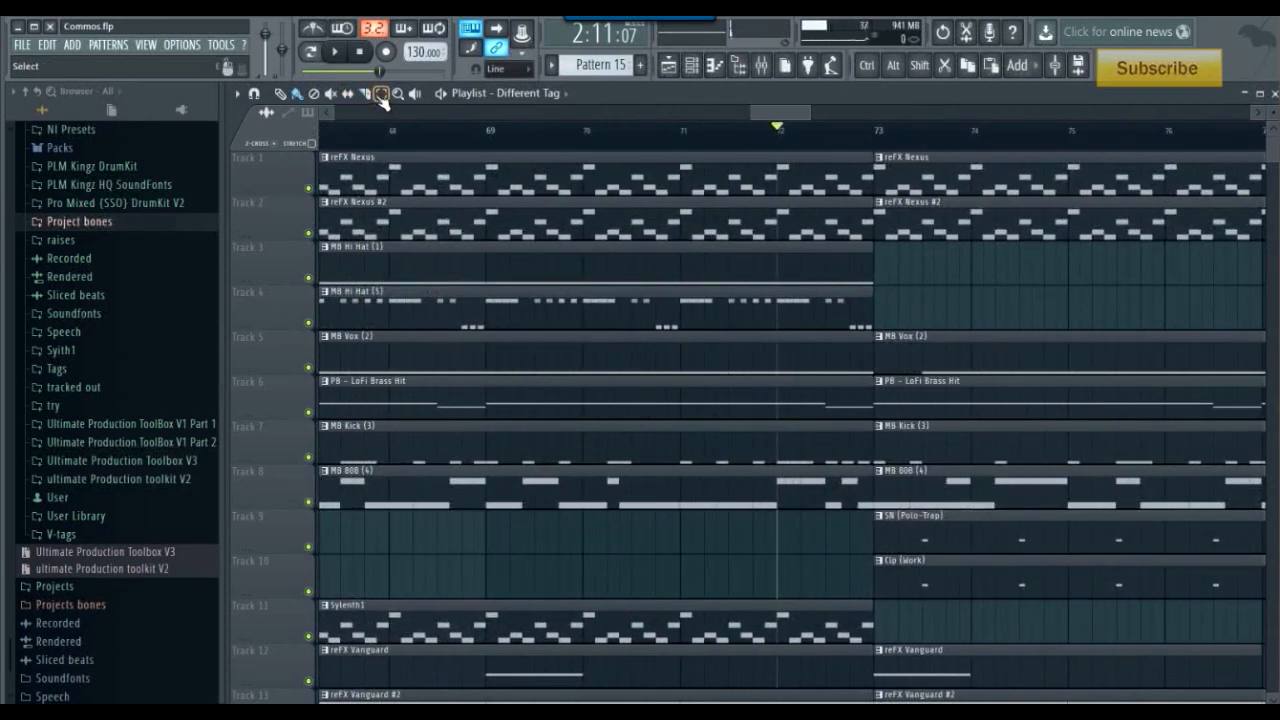
pyautogui.moveTo(683, 140); pyautogui.dragTo(853, 158)
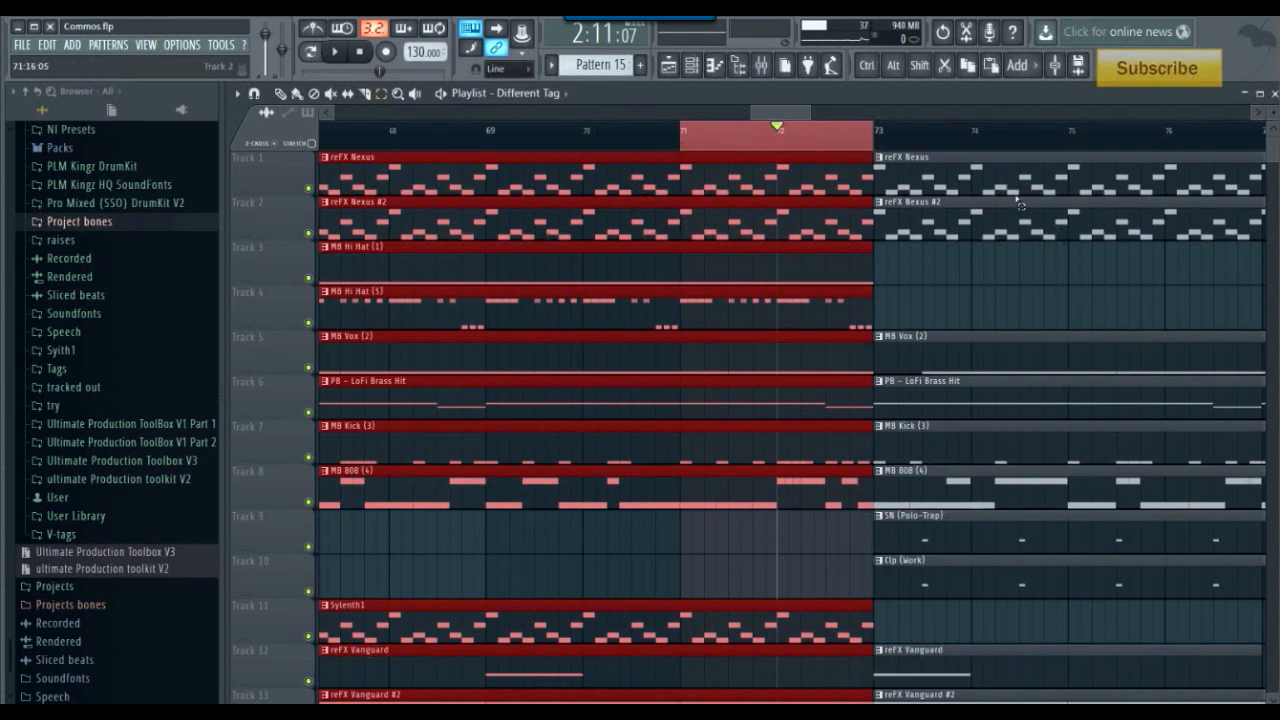
# Step: In the mixer, enter "EFX Buss" as the name of the empty track Insert 18
pyautogui.click(760, 66)
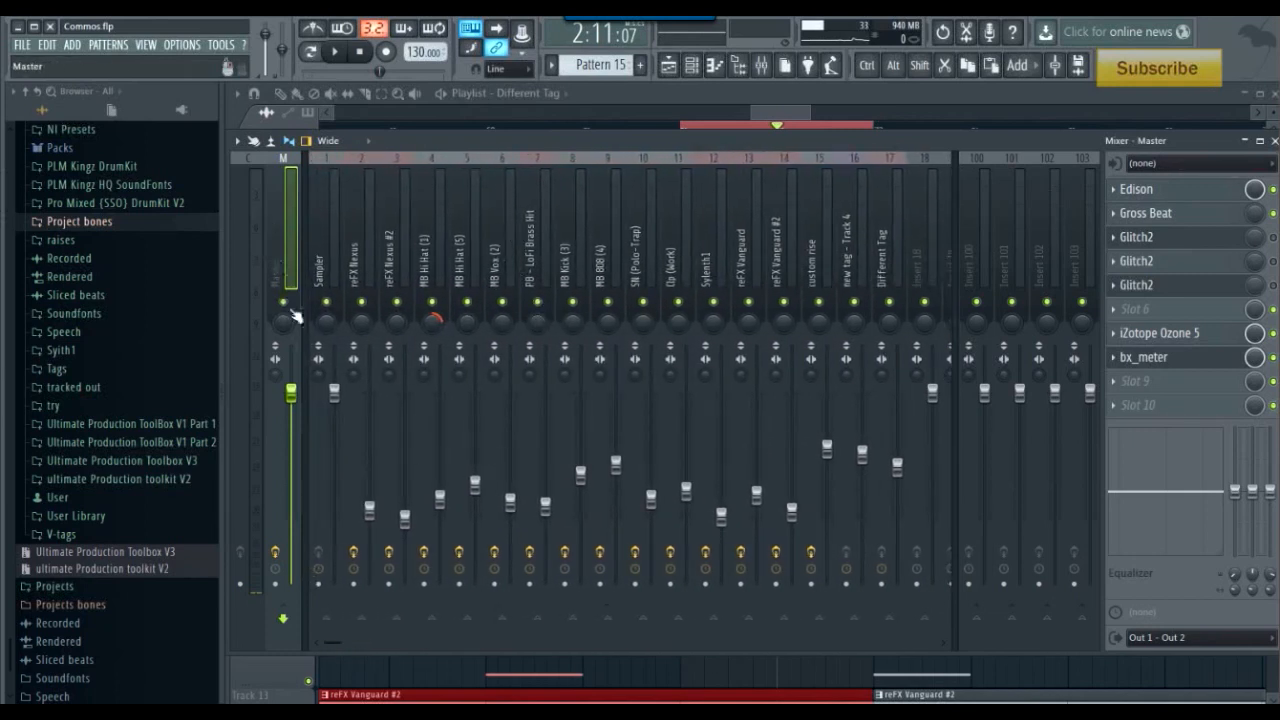
pyautogui.moveTo(338, 640); pyautogui.dragTo(368, 650)
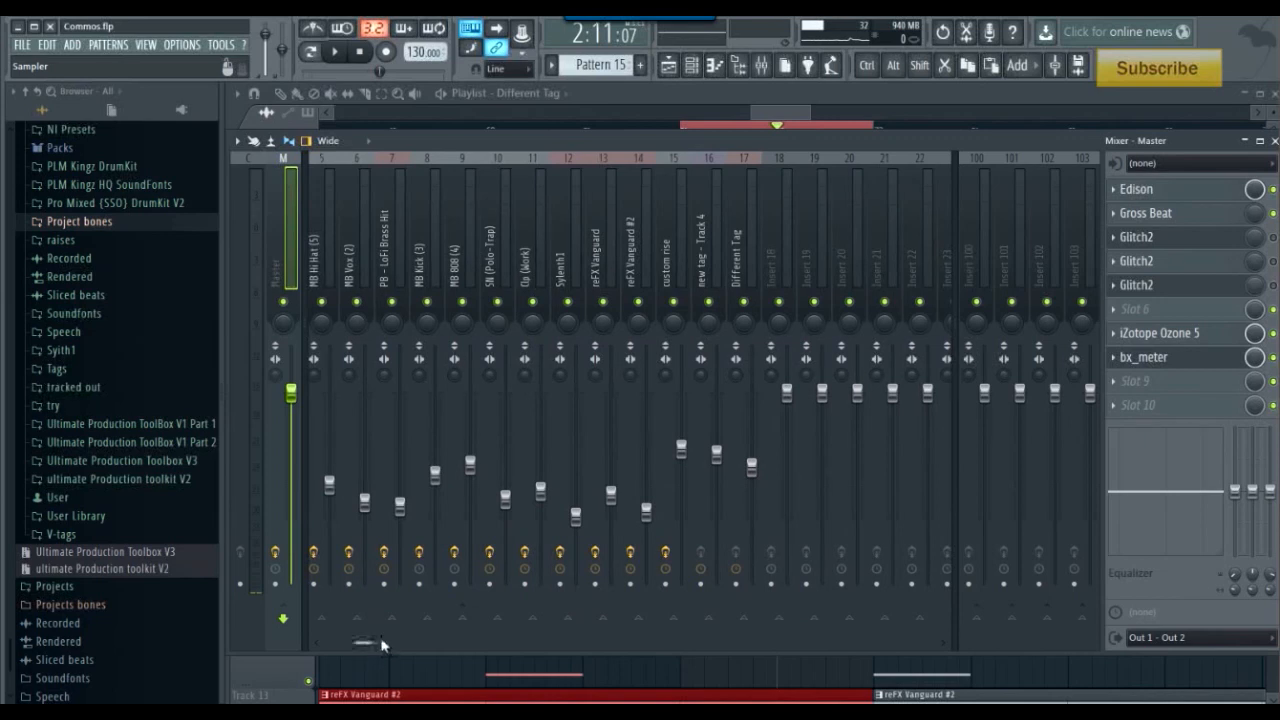
pyautogui.moveTo(378, 641); pyautogui.dragTo(326, 645)
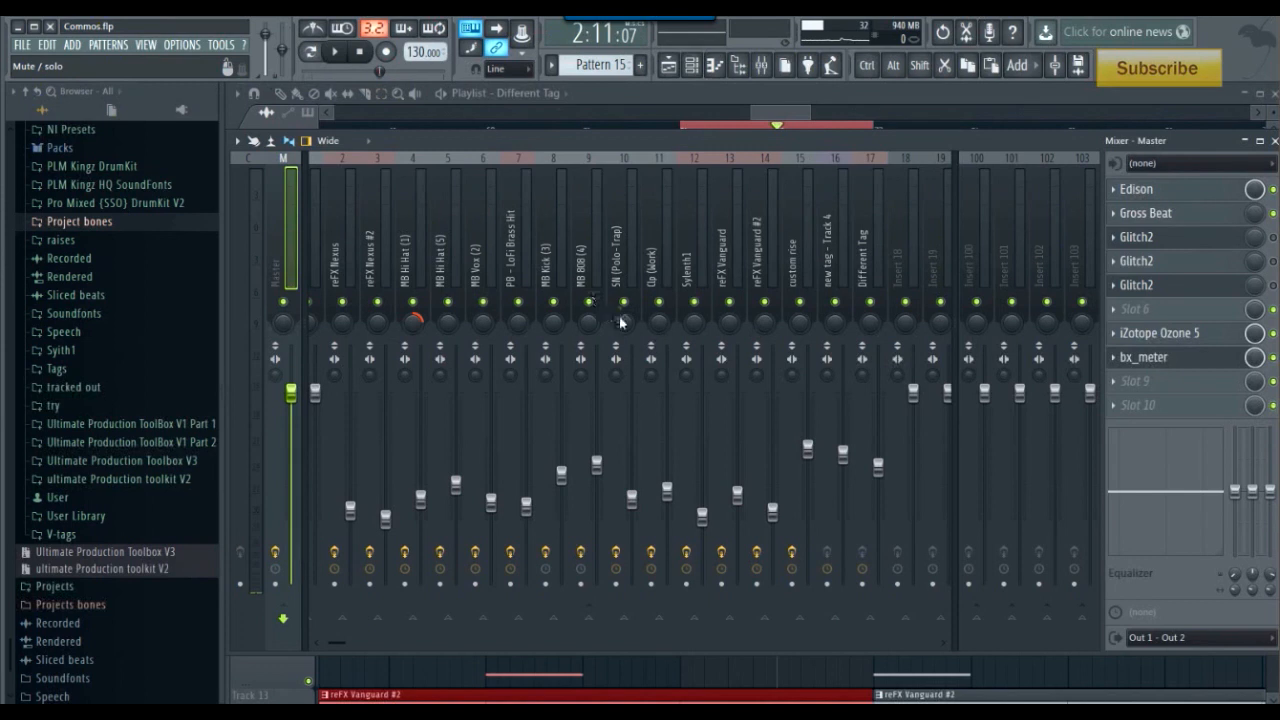
pyautogui.moveTo(338, 645); pyautogui.dragTo(370, 645)
pyautogui.click(744, 238)
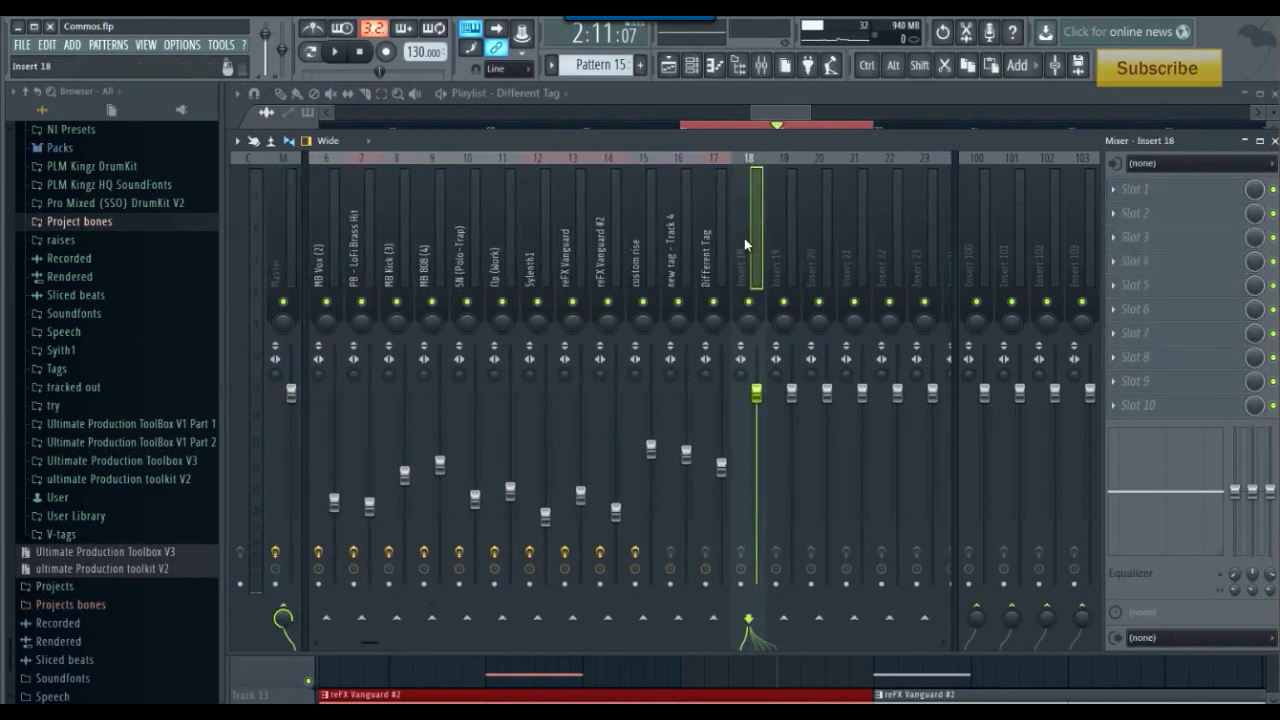
pyautogui.rightClick(748, 248)
pyautogui.click(812, 172)
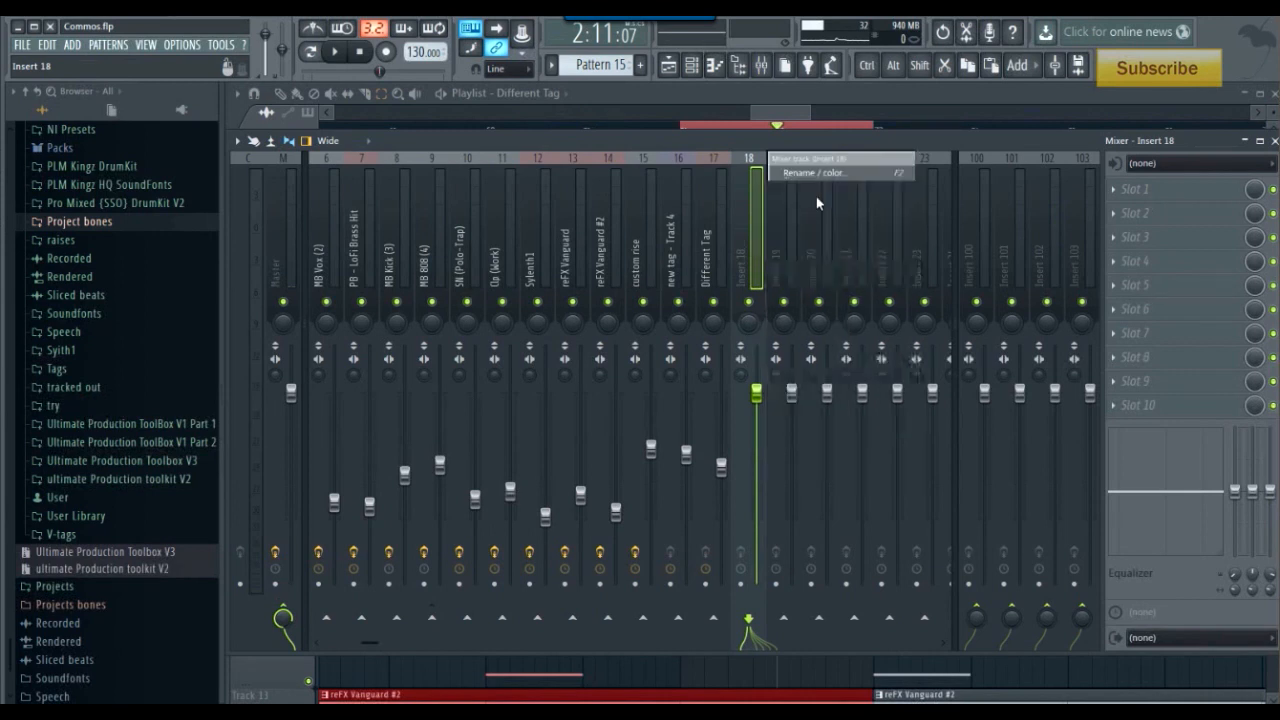
pyautogui.write('EF')
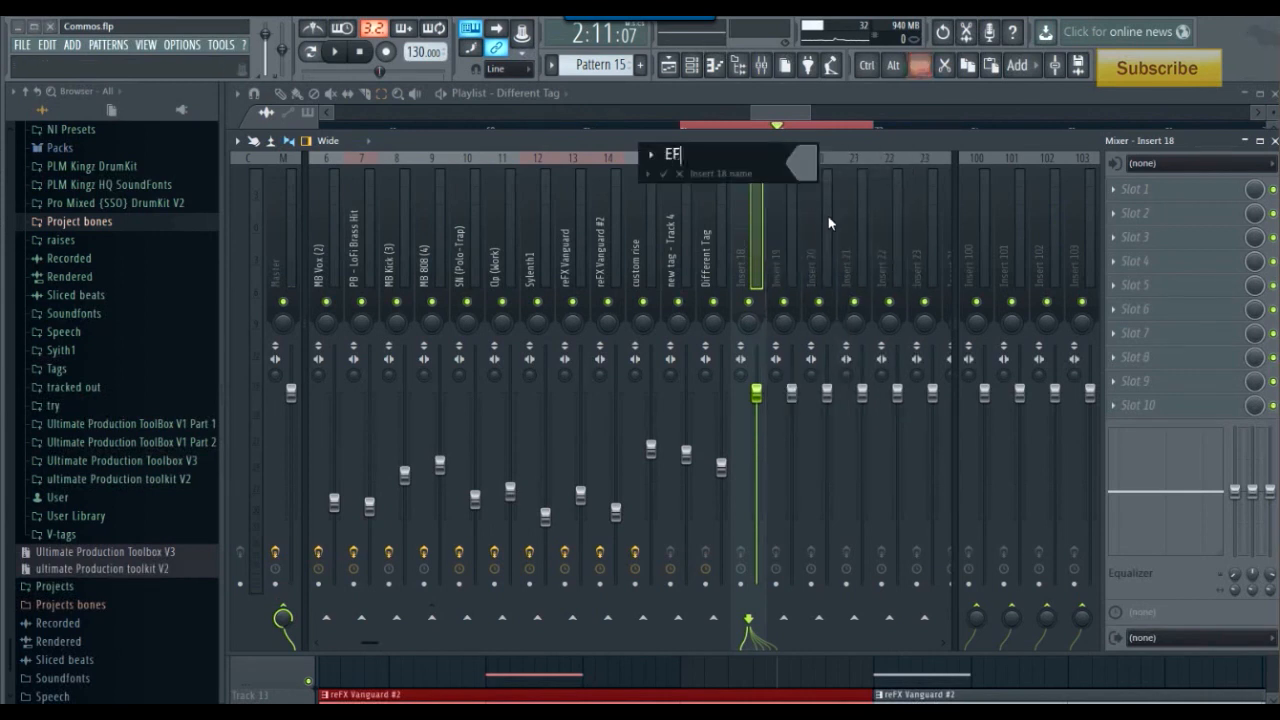
pyautogui.write('X Buss')
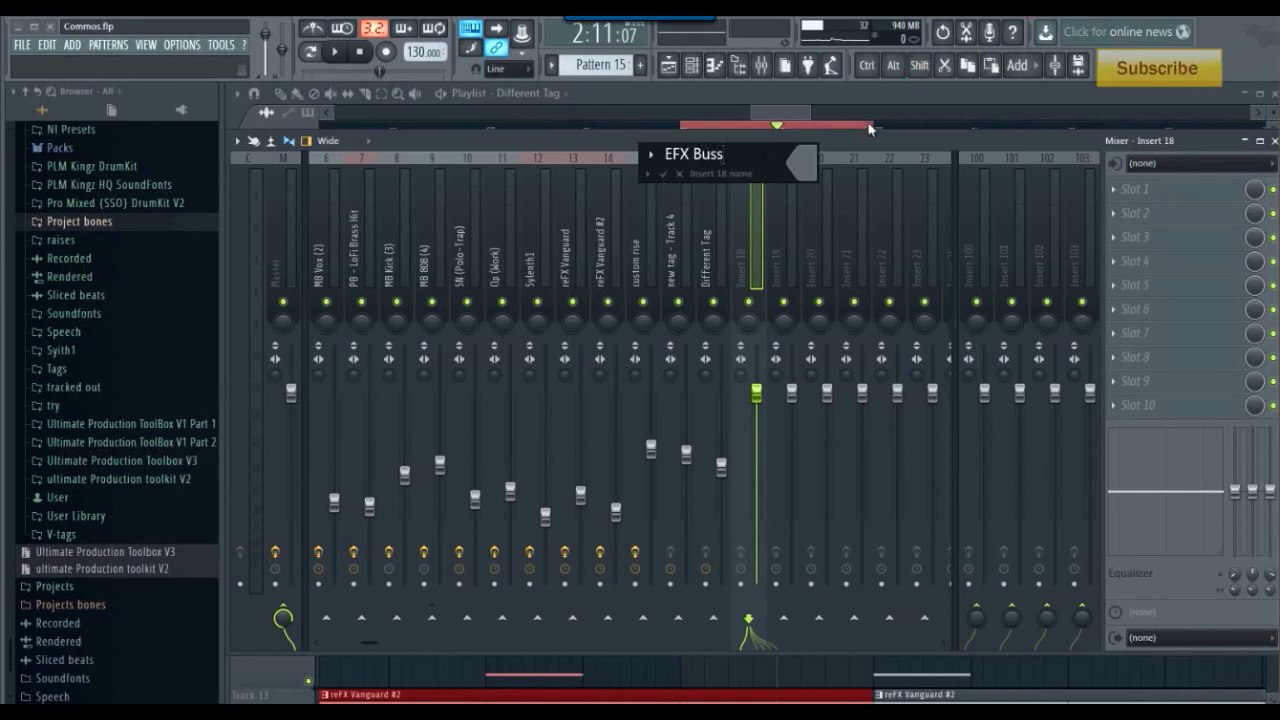
# Step: Give the EFX Buss track a pure blue colour and confirm its name and colour
pyautogui.click(808, 163)
pyautogui.click(825, 163)
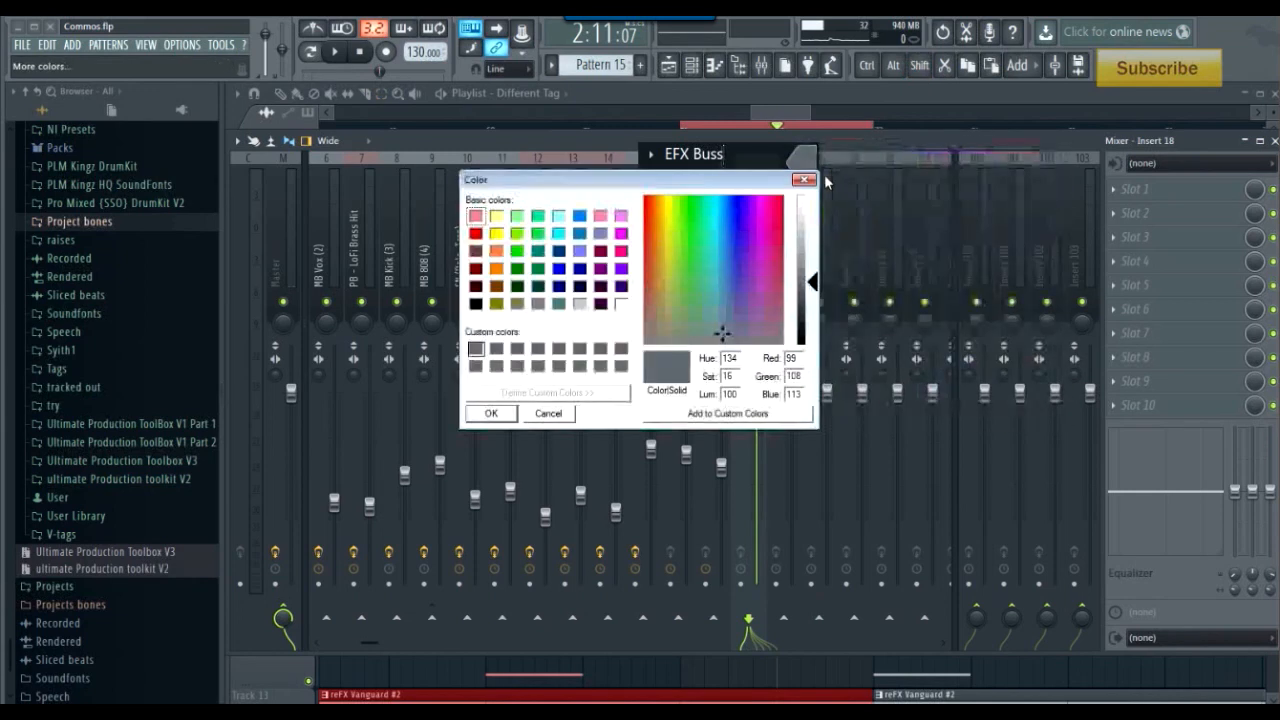
pyautogui.click(558, 269)
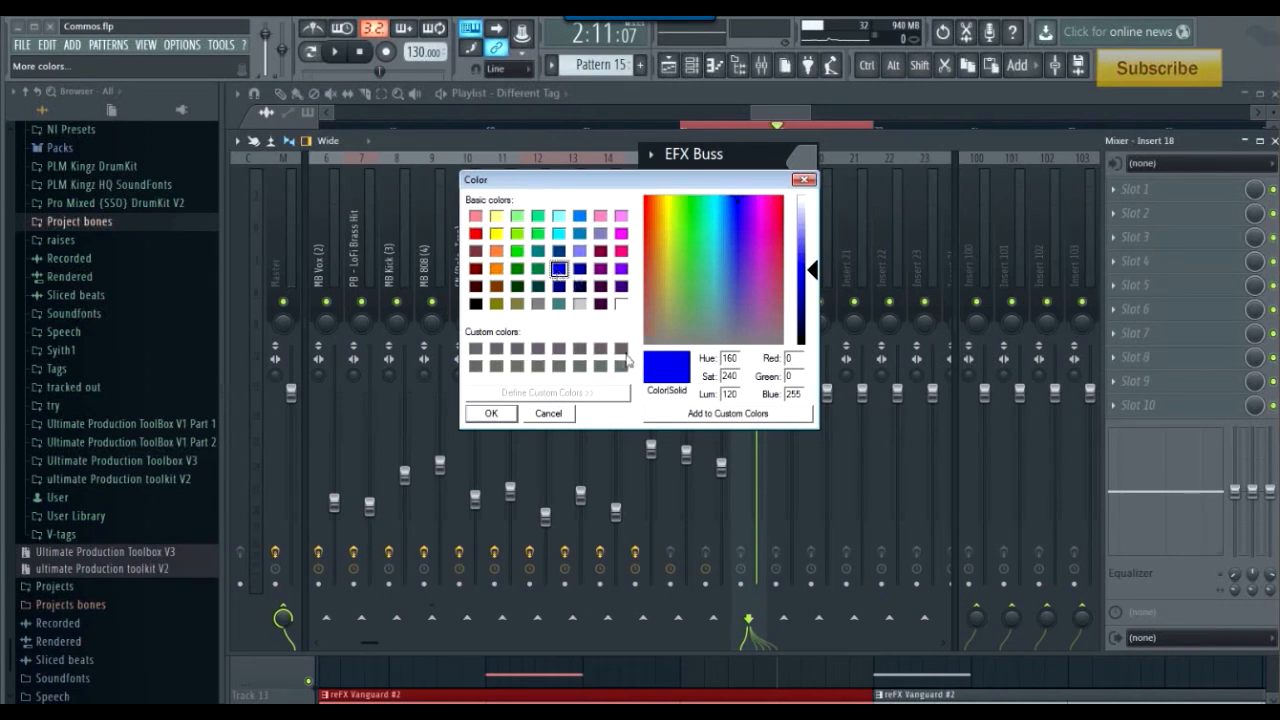
pyautogui.click(492, 413)
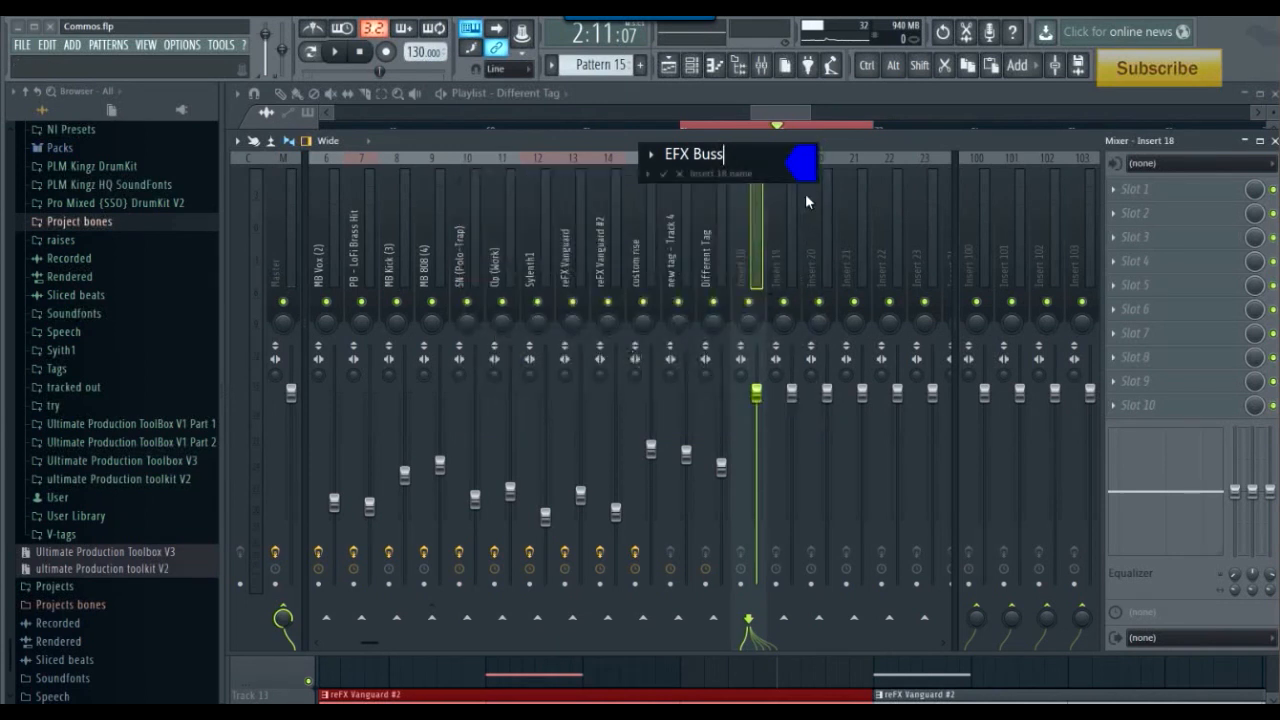
pyautogui.press('Return')
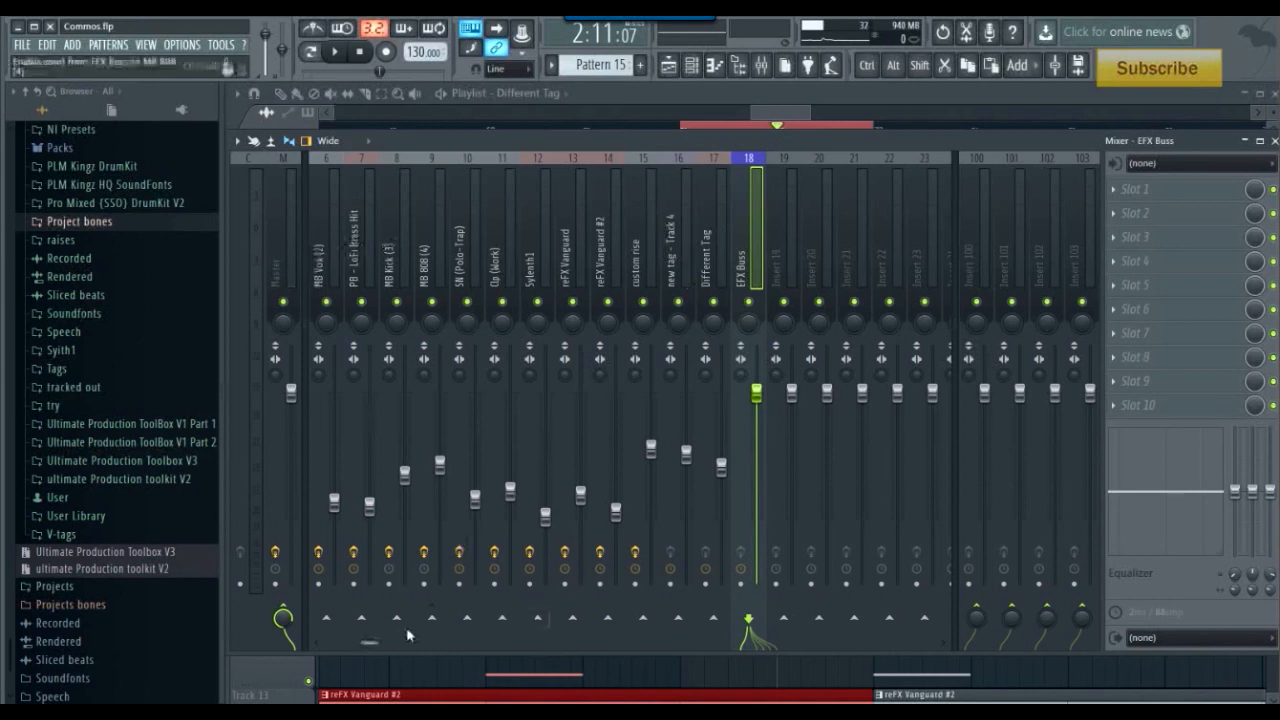
# Step: Select mixer tracks 1 through 18 and route the selected tracks to the EFX Buss track only
pyautogui.hscroll(-5, 323, 644)
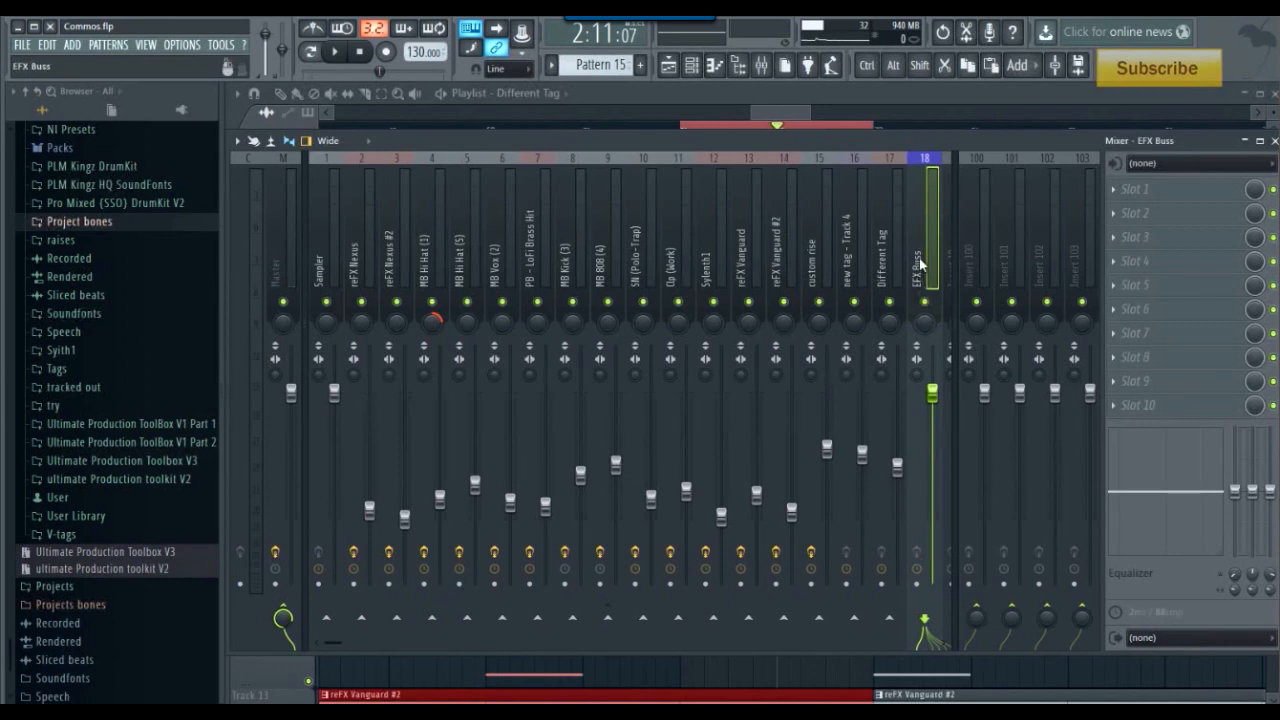
pyautogui.moveTo(921, 262); pyautogui.dragTo(274, 265)
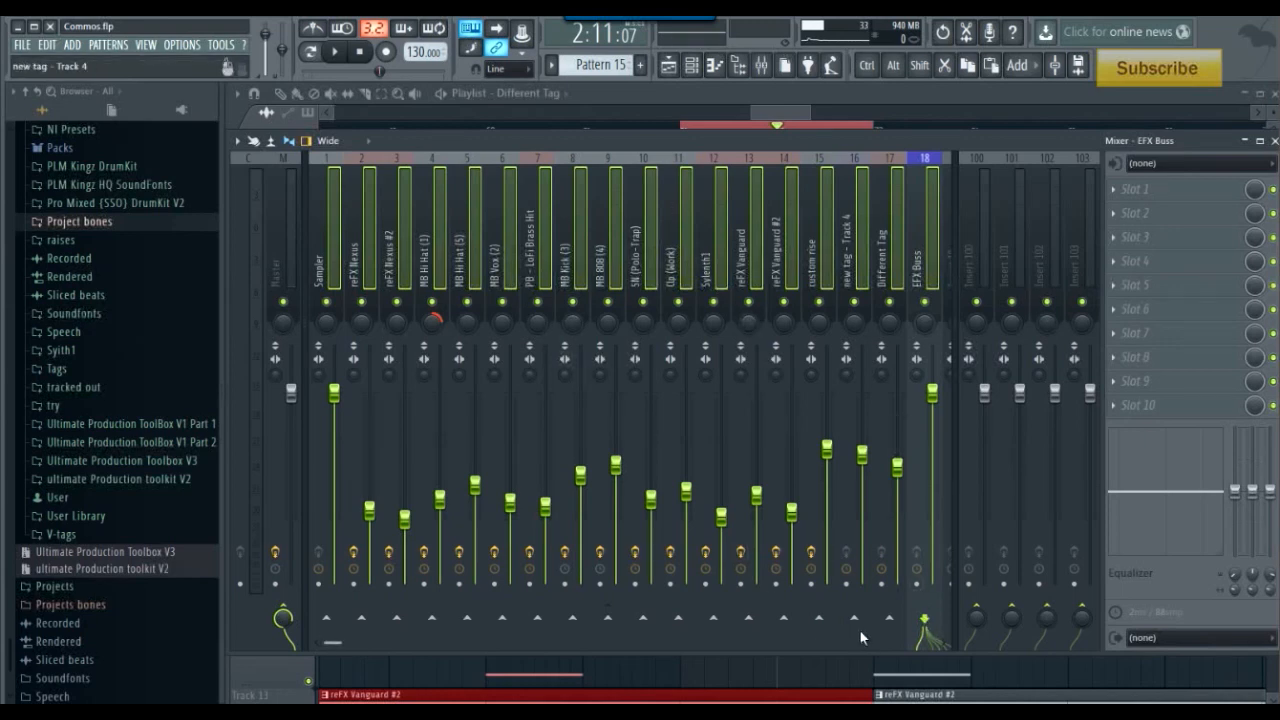
pyautogui.moveTo(332, 645); pyautogui.dragTo(366, 646)
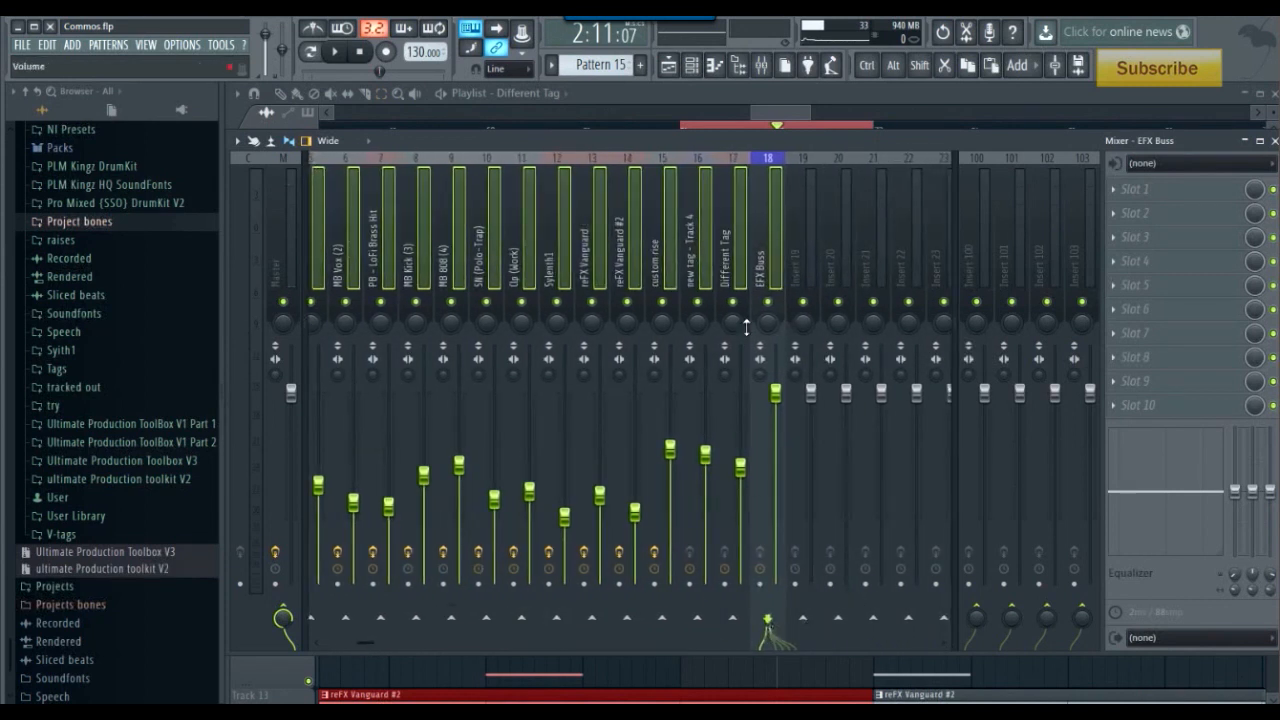
pyautogui.rightClick(768, 264)
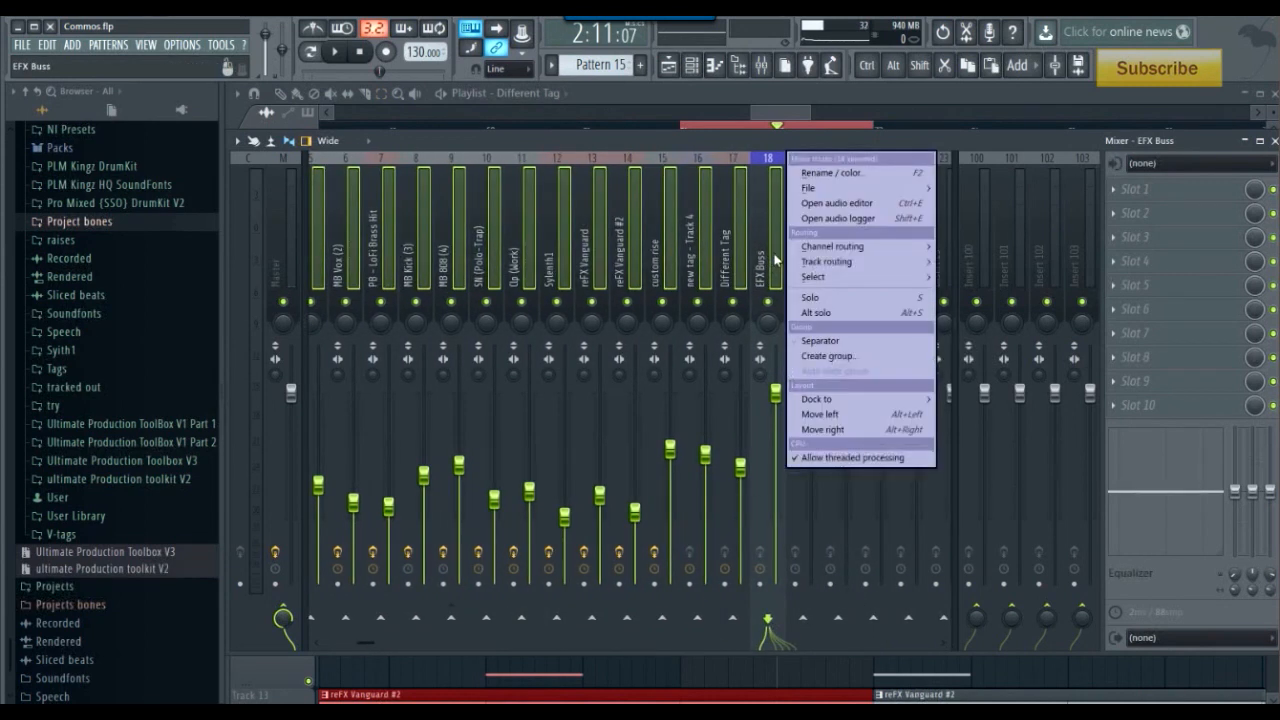
pyautogui.moveTo(820, 262)
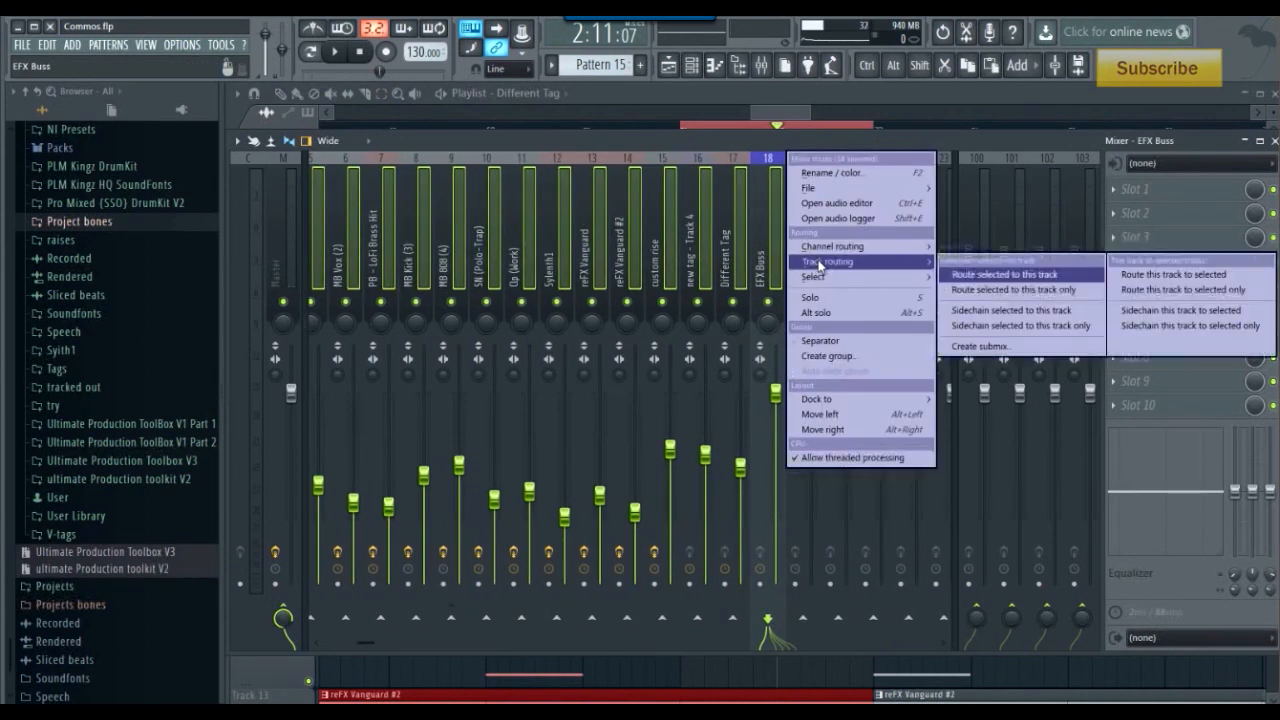
pyautogui.click(1040, 290)
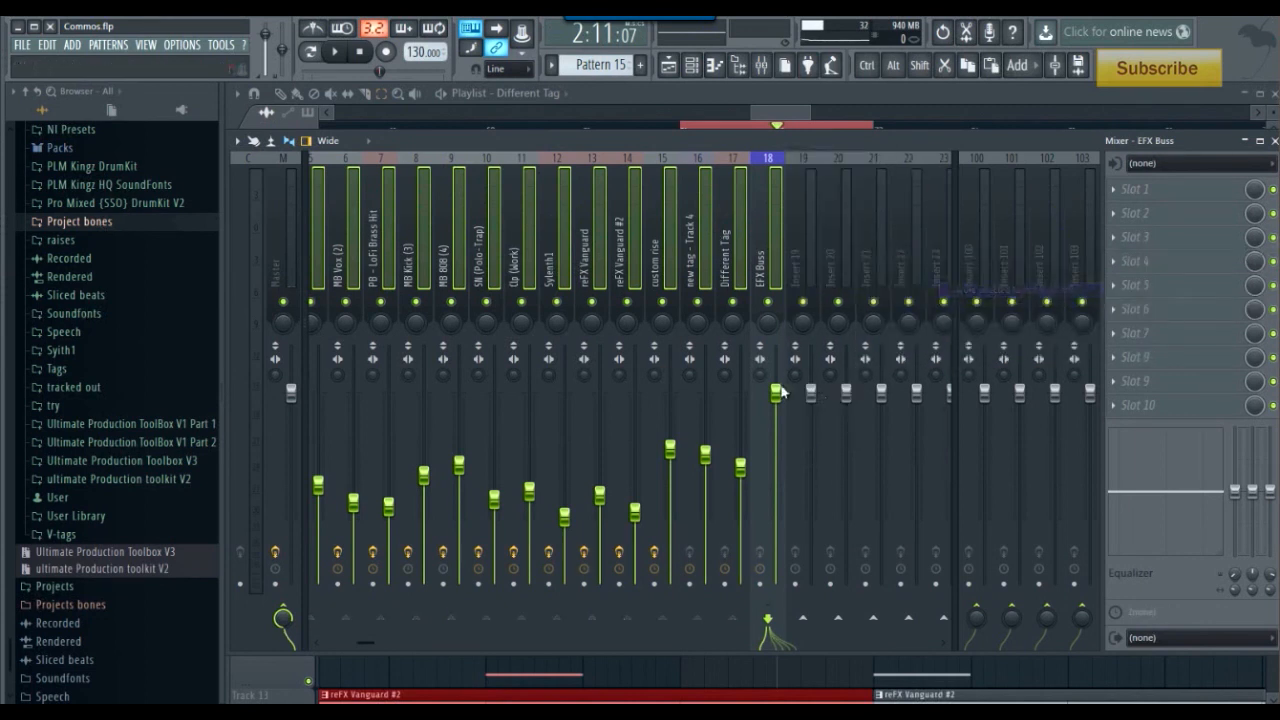
# Step: Check the routing of individual mixer tracks, including MB 808 (4), EFX Buss and Clp (Work)
pyautogui.click(645, 272)
pyautogui.click(590, 272)
pyautogui.click(505, 270)
pyautogui.click(445, 262)
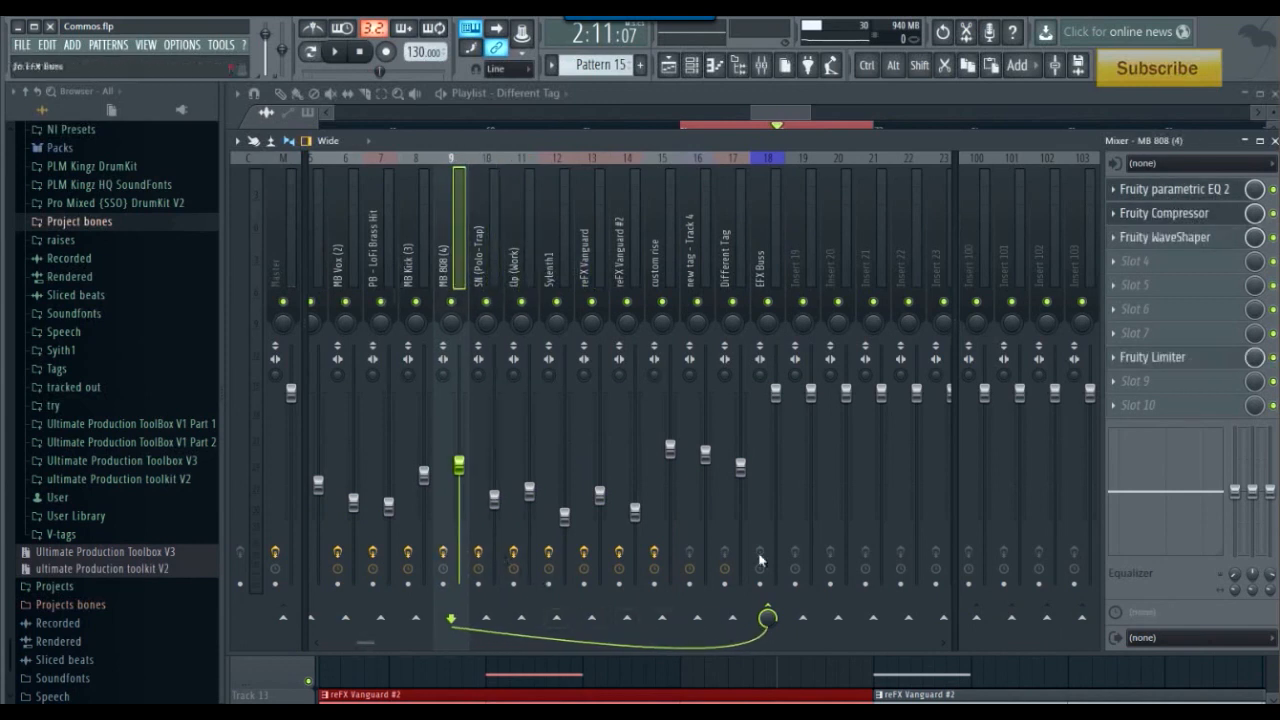
pyautogui.click(765, 240)
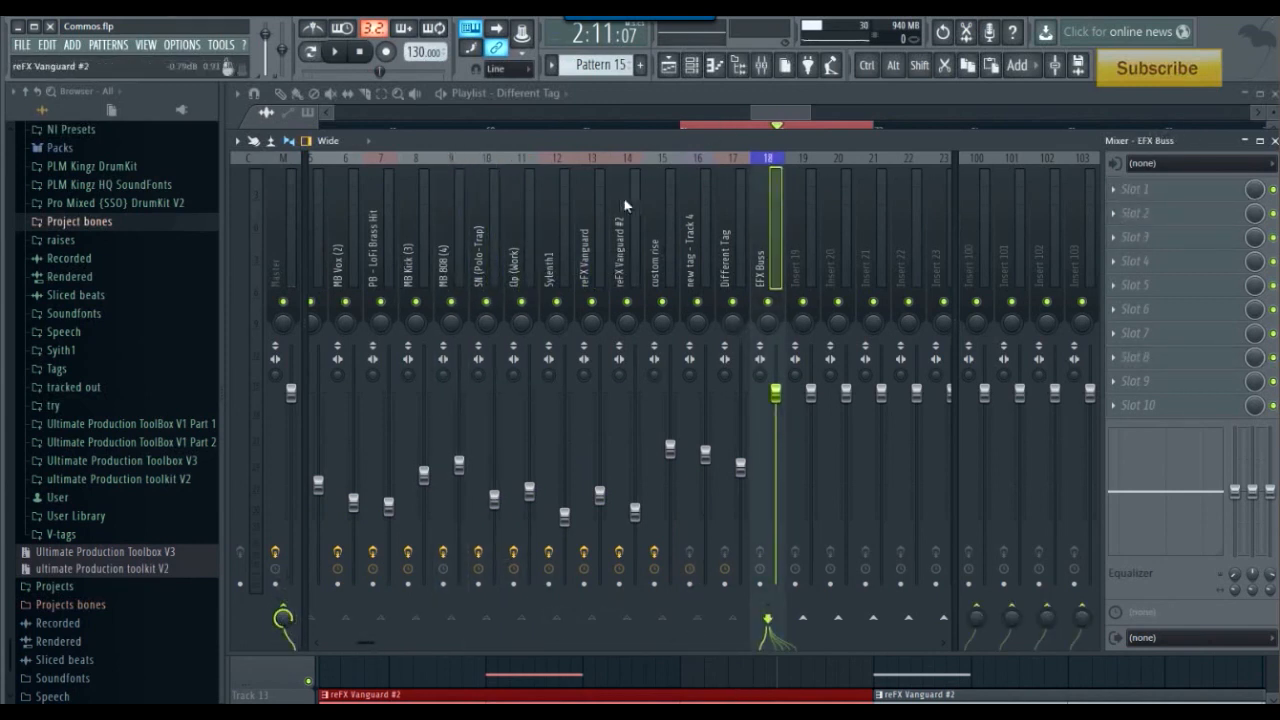
pyautogui.click(609, 229)
pyautogui.click(521, 240)
# Step: Play the selected range briefly to check the signal on the EFX Buss meter, then stop playback
pyautogui.press('space')
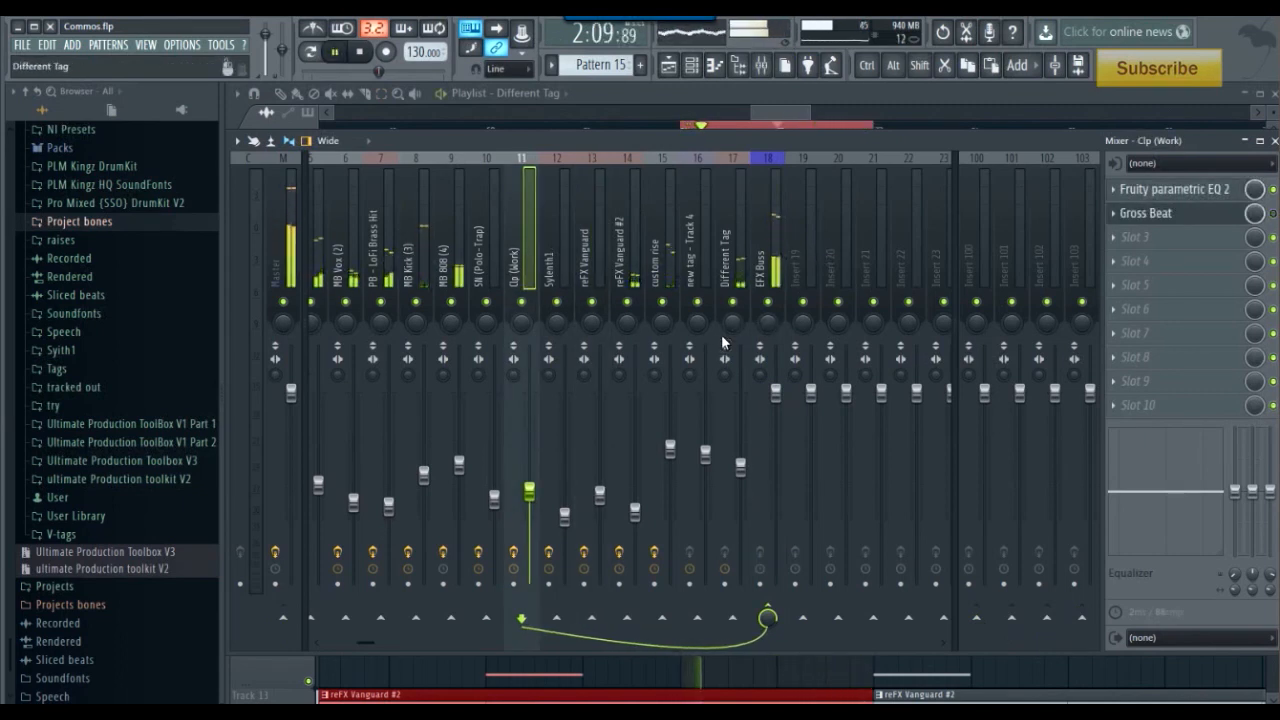
pyautogui.press('space')
pyautogui.click(361, 53)
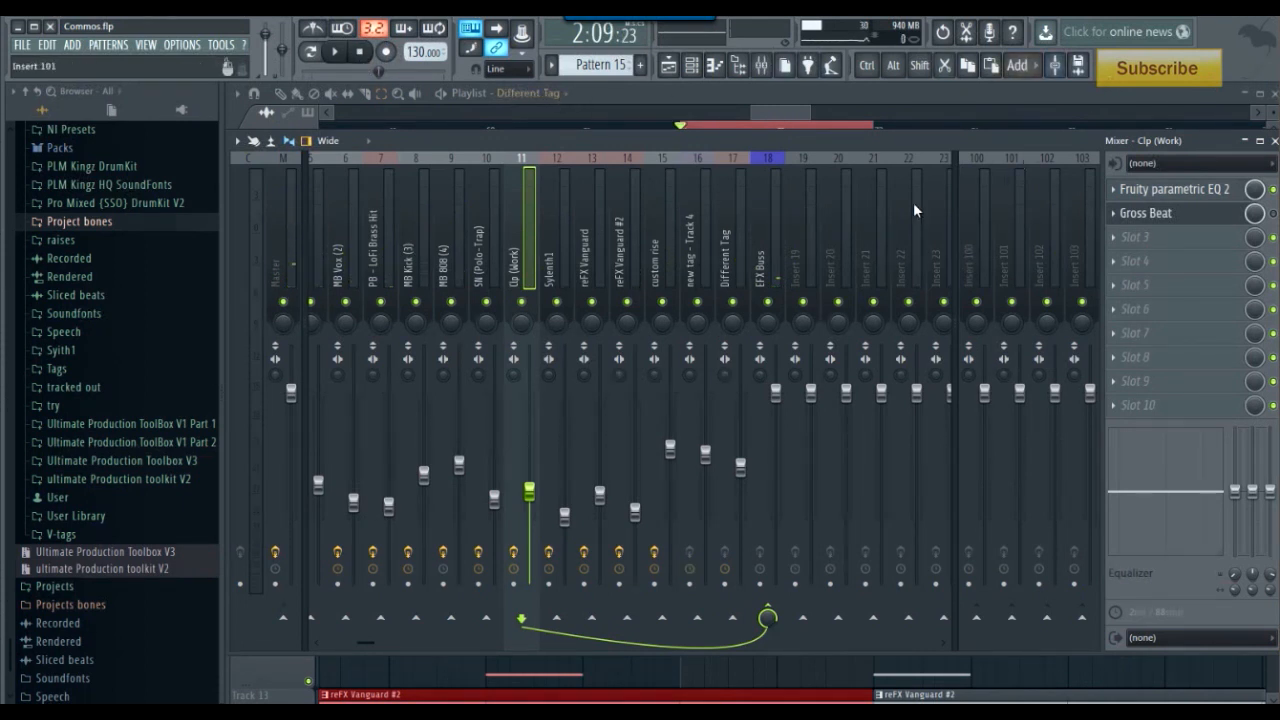
# Step: Load Glitch2 into the first effect slot of the EFX Buss track and move its window up so all controls show
pyautogui.rightClick(761, 250)
pyautogui.click(772, 238)
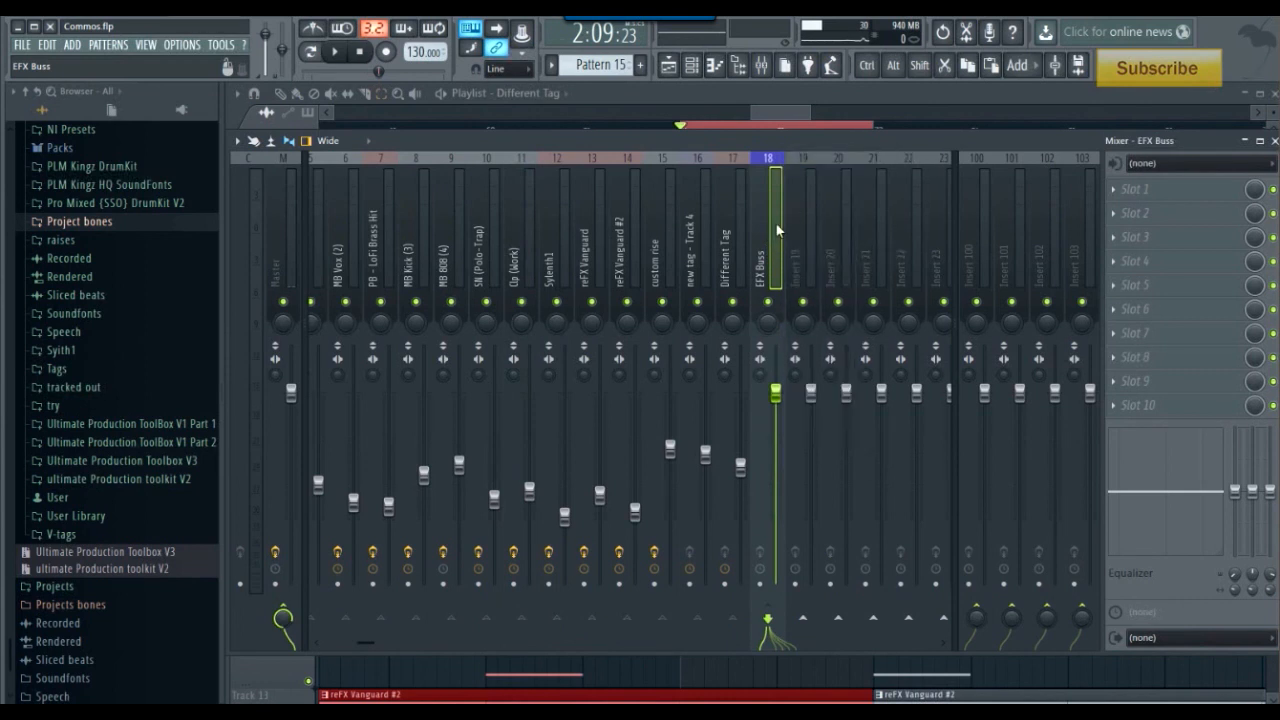
pyautogui.click(1180, 190)
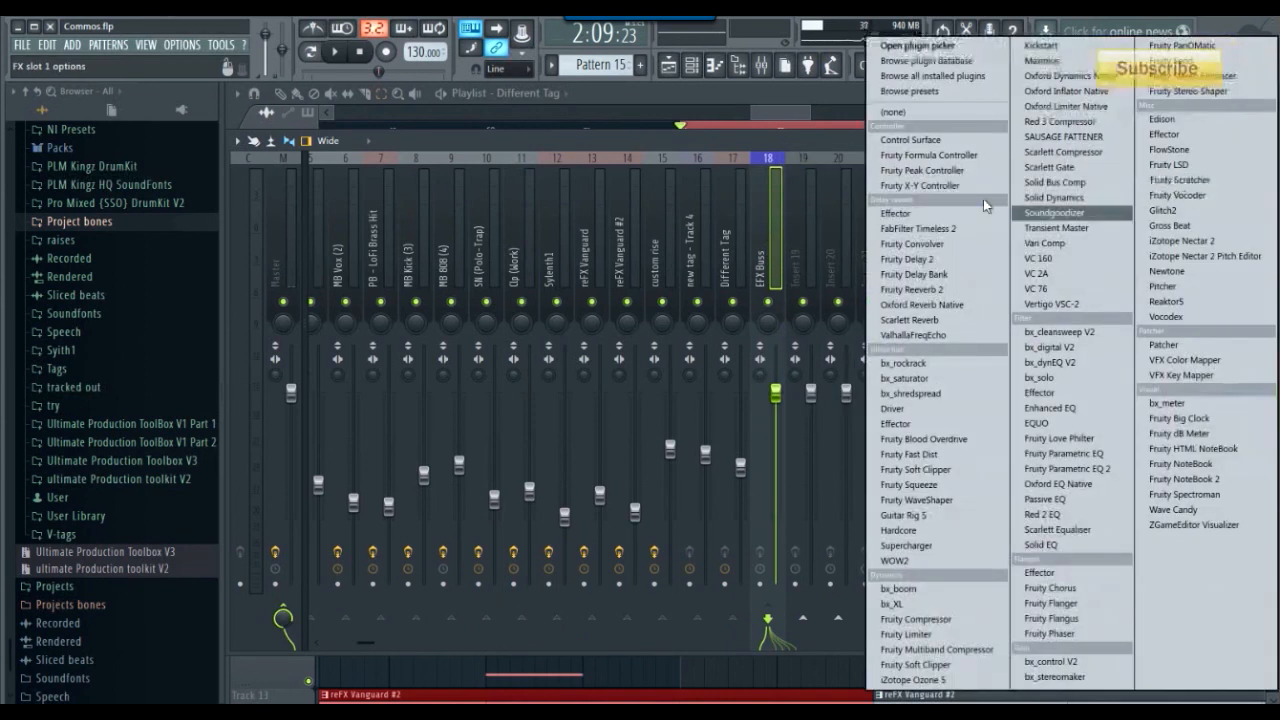
pyautogui.click(1196, 212)
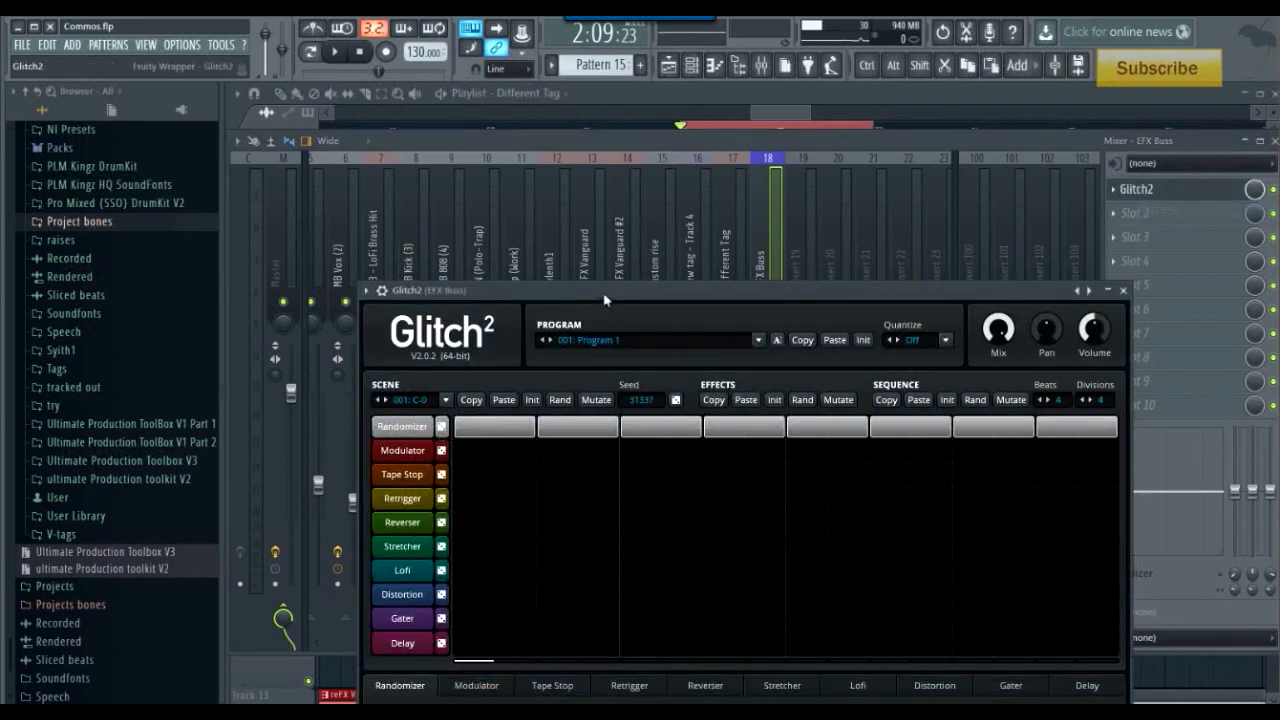
pyautogui.moveTo(603, 294); pyautogui.dragTo(550, 159)
# Step: Clear Glitch2's Randomizer row, set the sequence to 8 beats and place a Tape Stop block on the last beat
pyautogui.moveTo(999, 297)
pyautogui.mouseDown()
pyautogui.moveTo(476, 293)
pyautogui.moveTo(662, 281)
pyautogui.mouseUp()
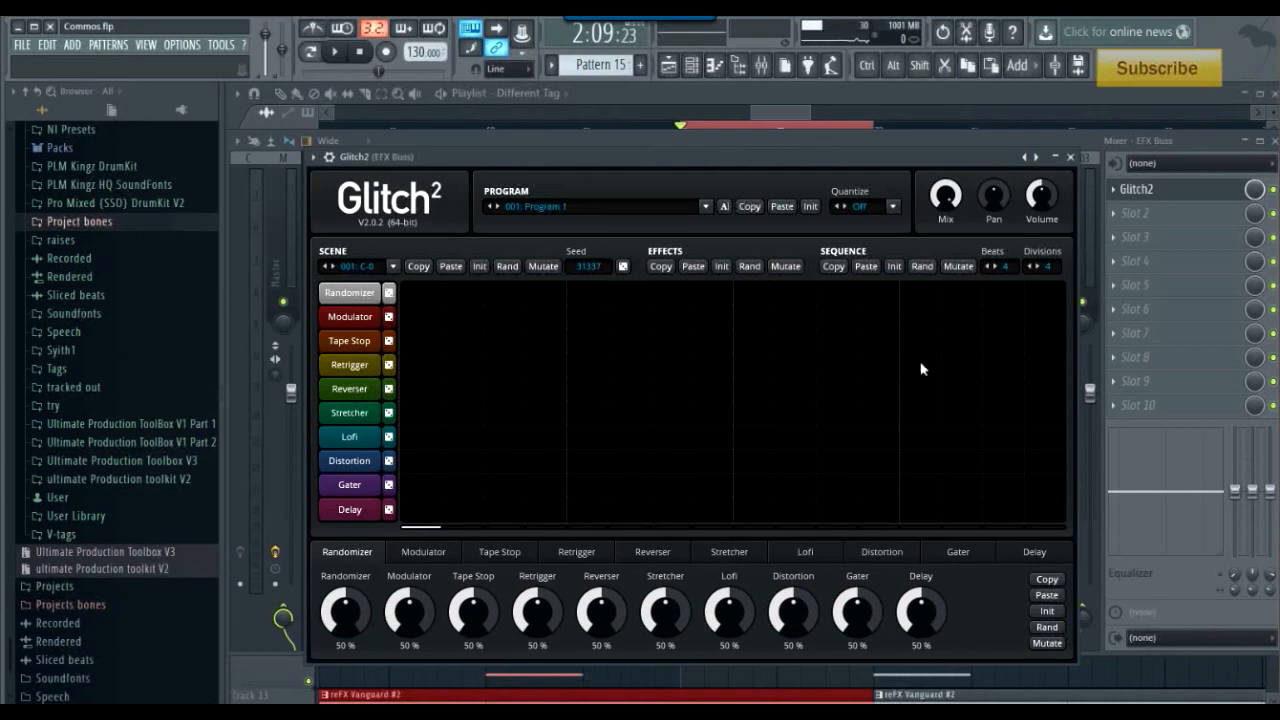
pyautogui.scroll(4, 999, 266)
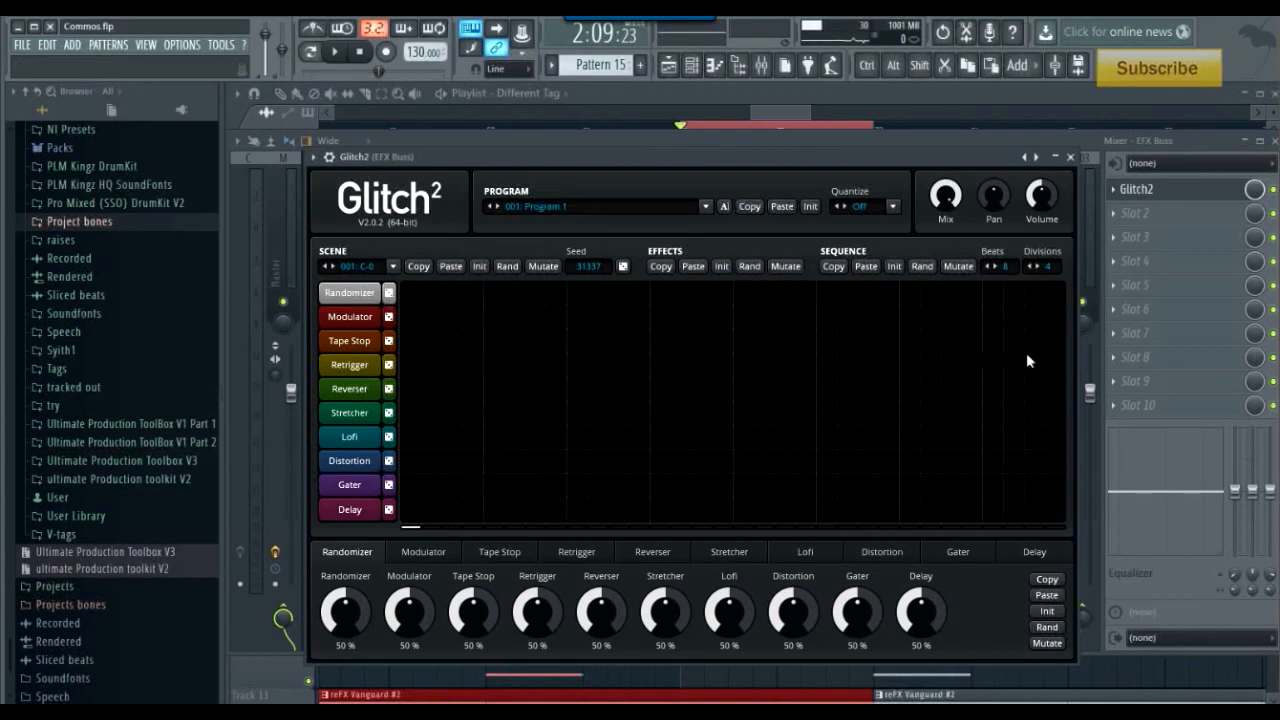
pyautogui.click(995, 349)
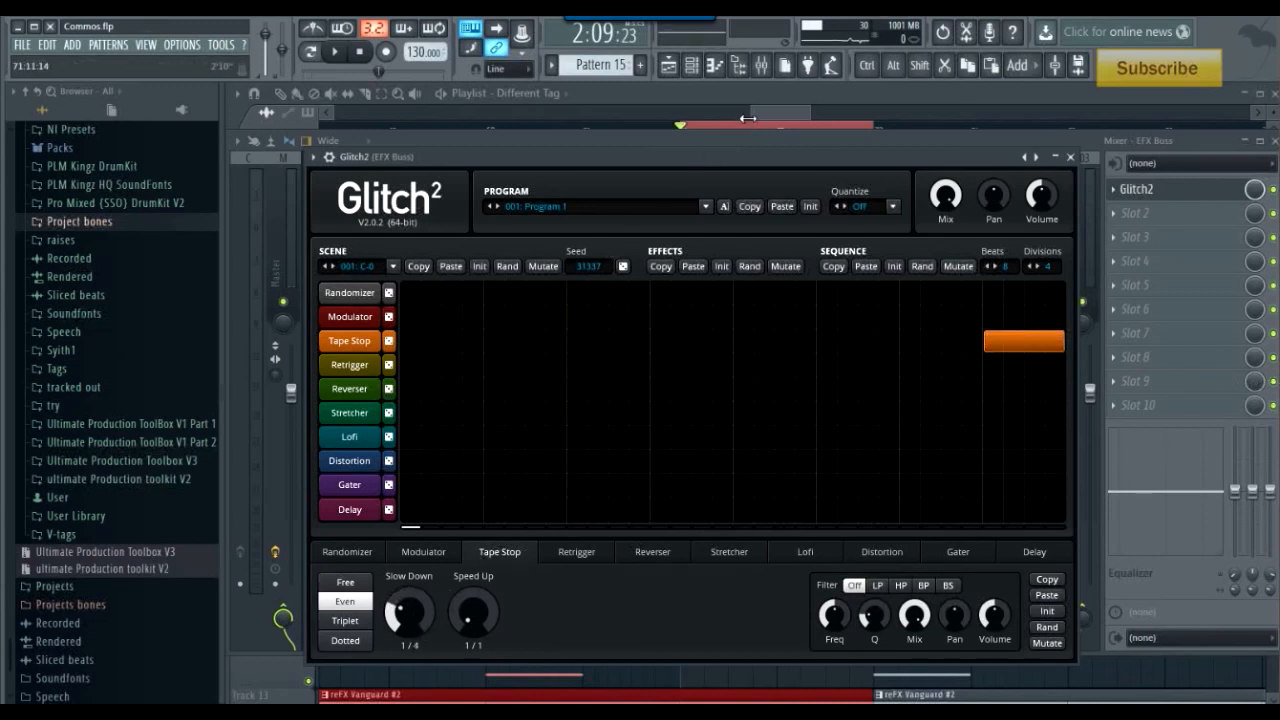
# Step: Audition the Tape Stop effect over the selected range and, with the selection cleared, from late in bar 72 into the following section
pyautogui.press('space')
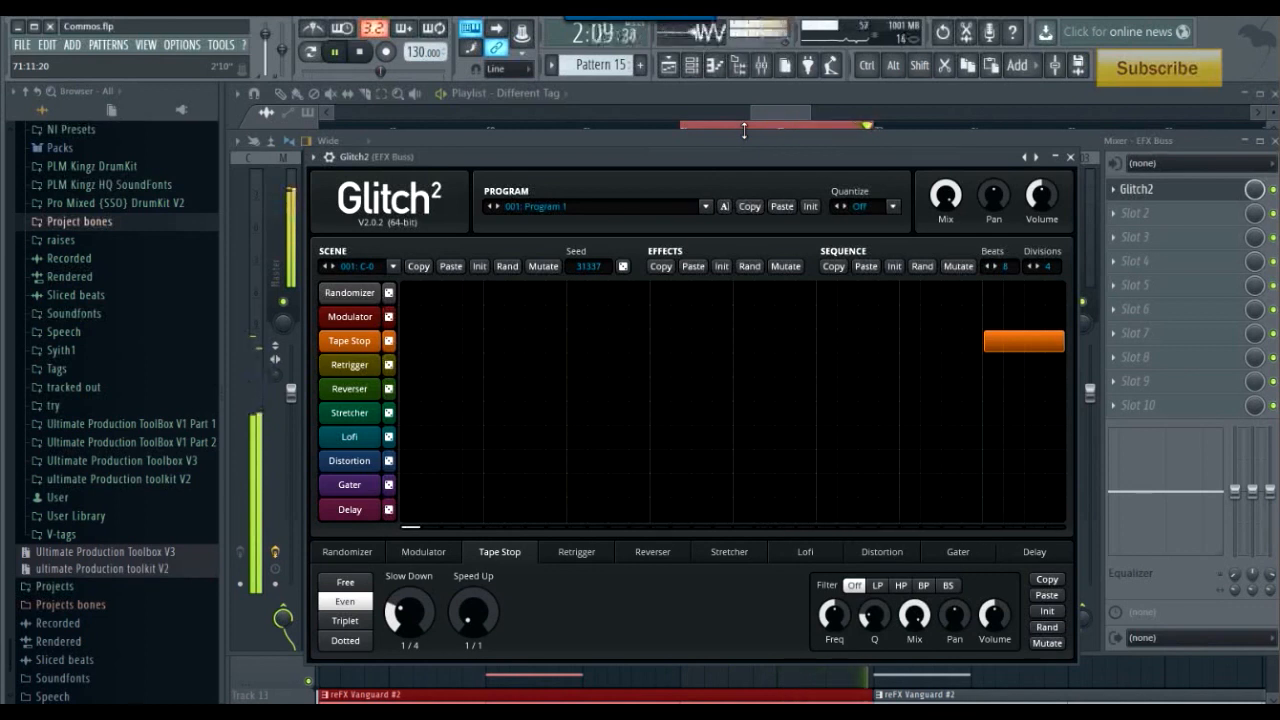
pyautogui.press('space')
pyautogui.click(768, 110)
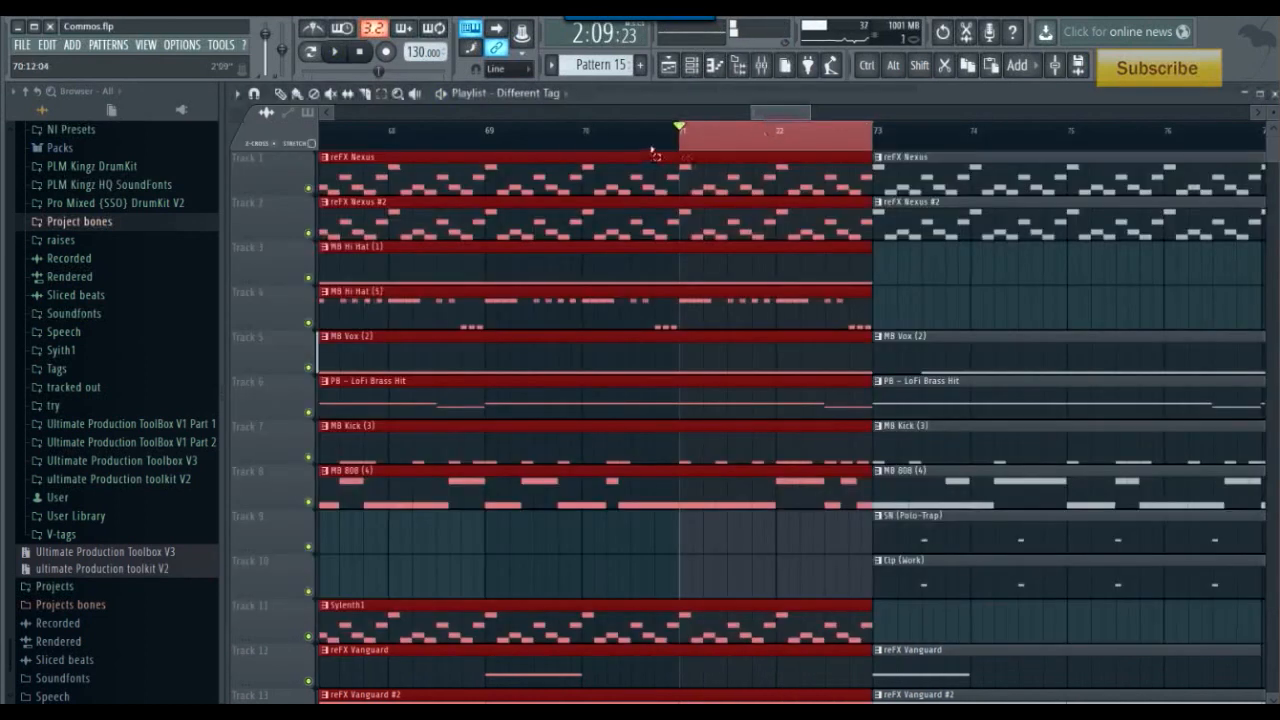
pyautogui.keyDown('ctrl'); pyautogui.click(684, 144); pyautogui.keyUp('ctrl')
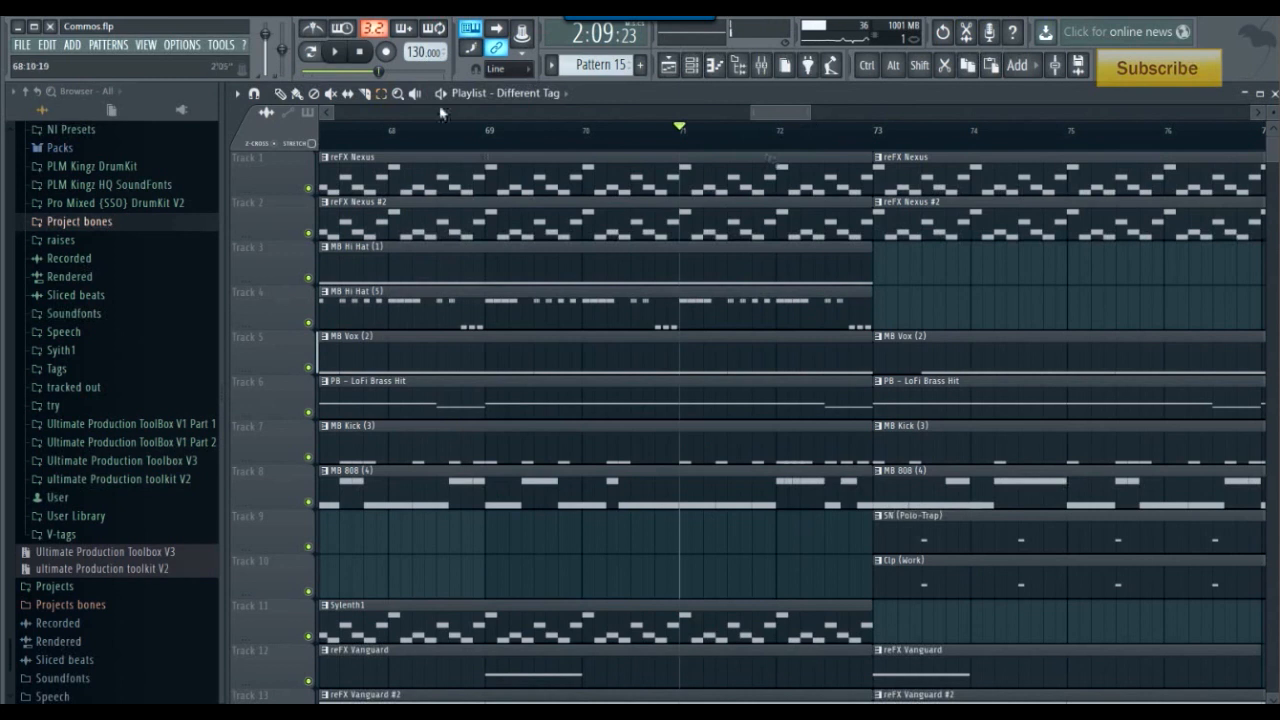
pyautogui.click(299, 95)
pyautogui.click(858, 140)
pyautogui.press('space')
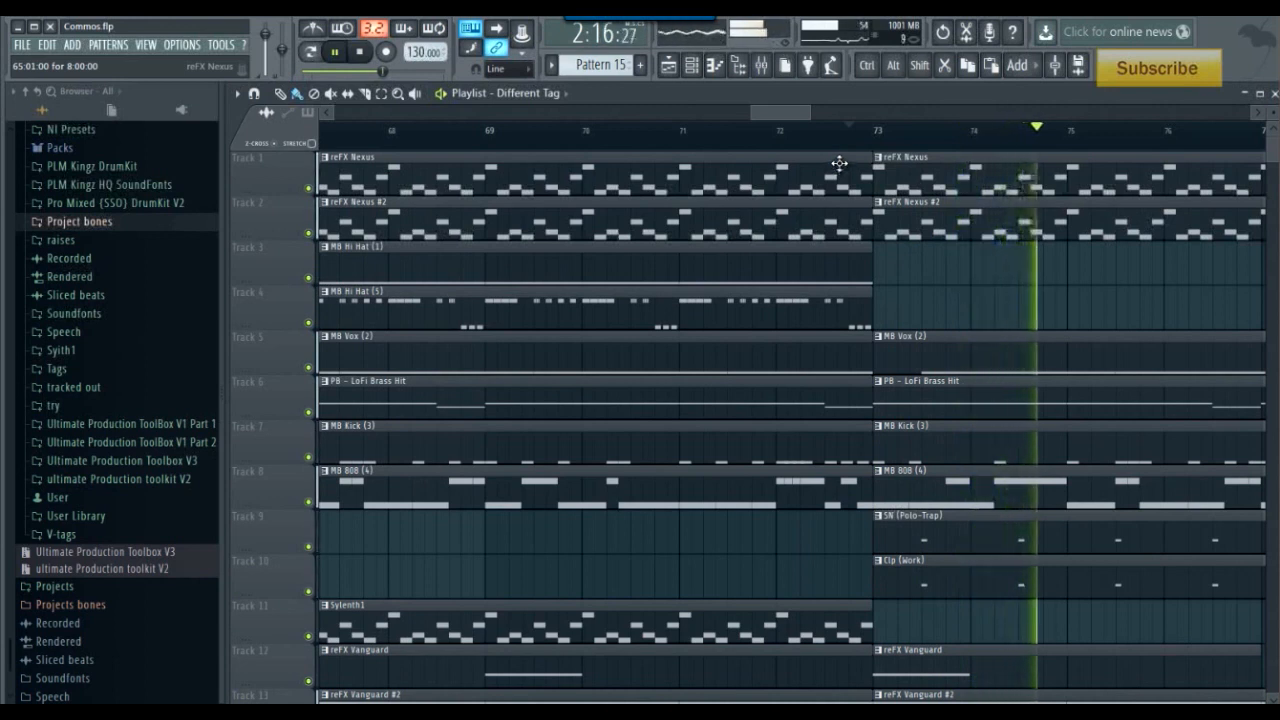
pyautogui.press('space')
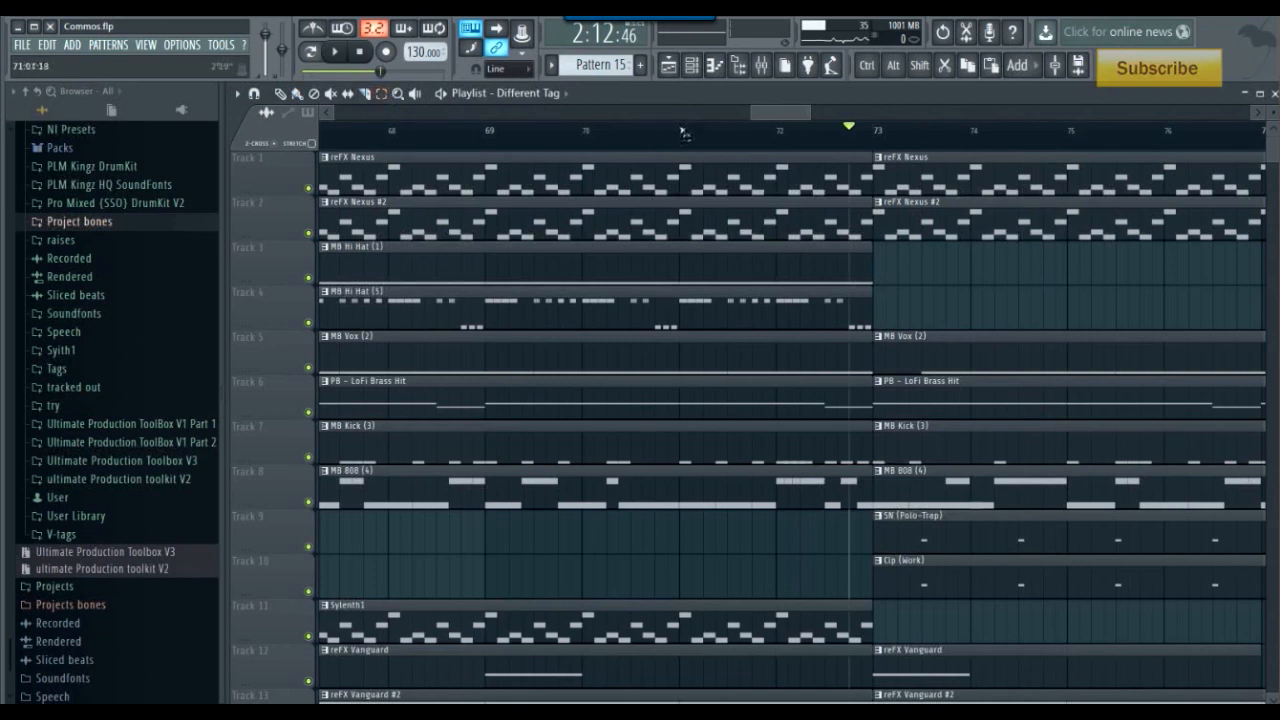
# Step: Select bars 70 up to 73 in the playlist and create an automation clip for the Glitch2 mix level on EFX Buss
pyautogui.moveTo(587, 146); pyautogui.dragTo(872, 146)
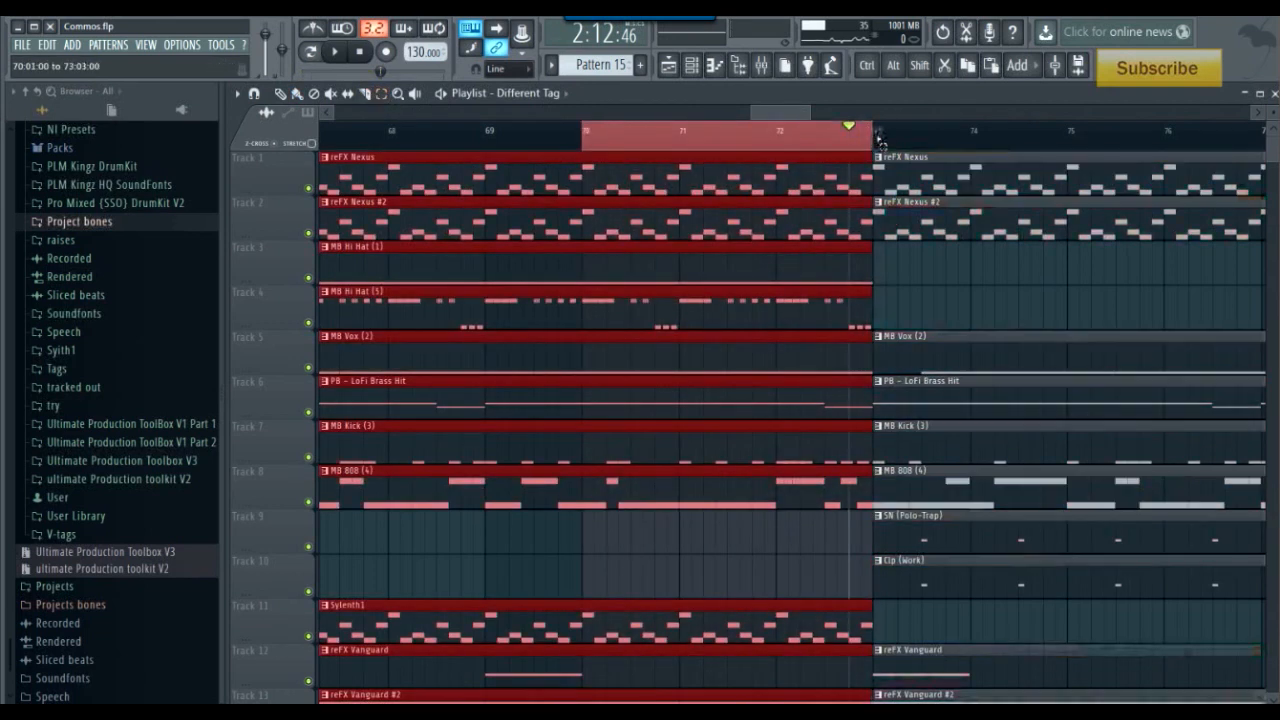
pyautogui.click(763, 67)
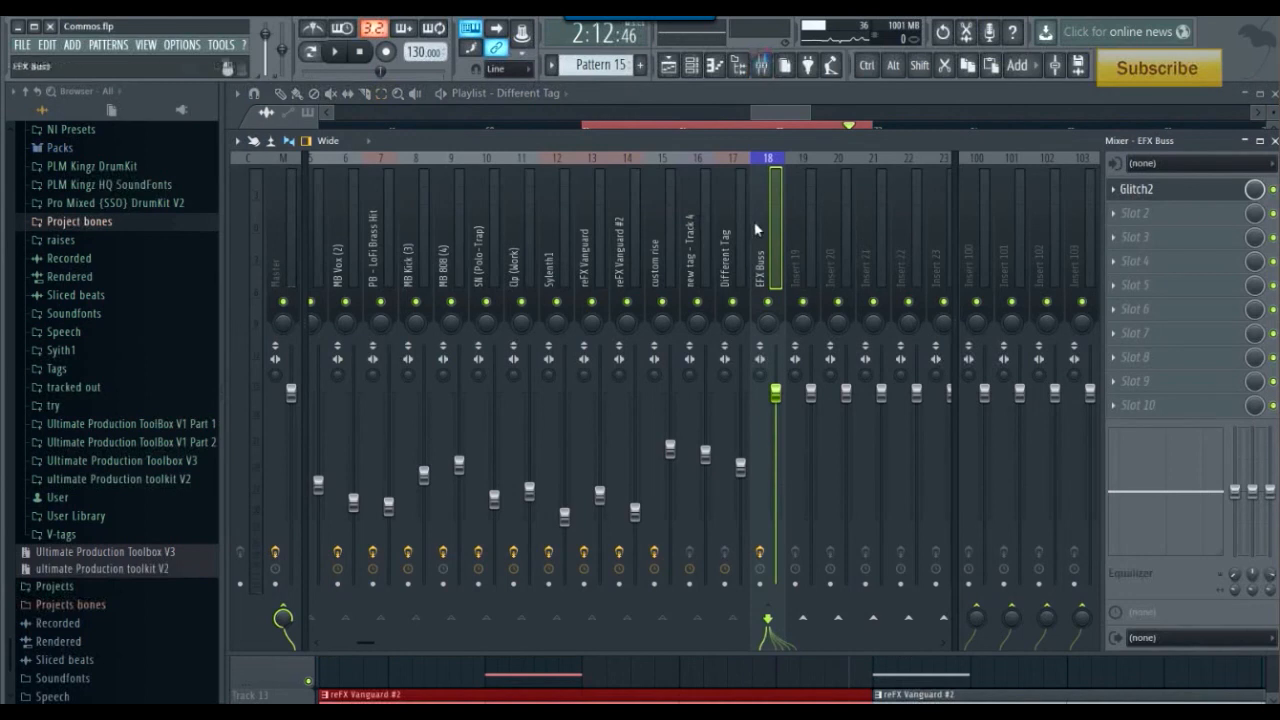
pyautogui.rightClick(1256, 190)
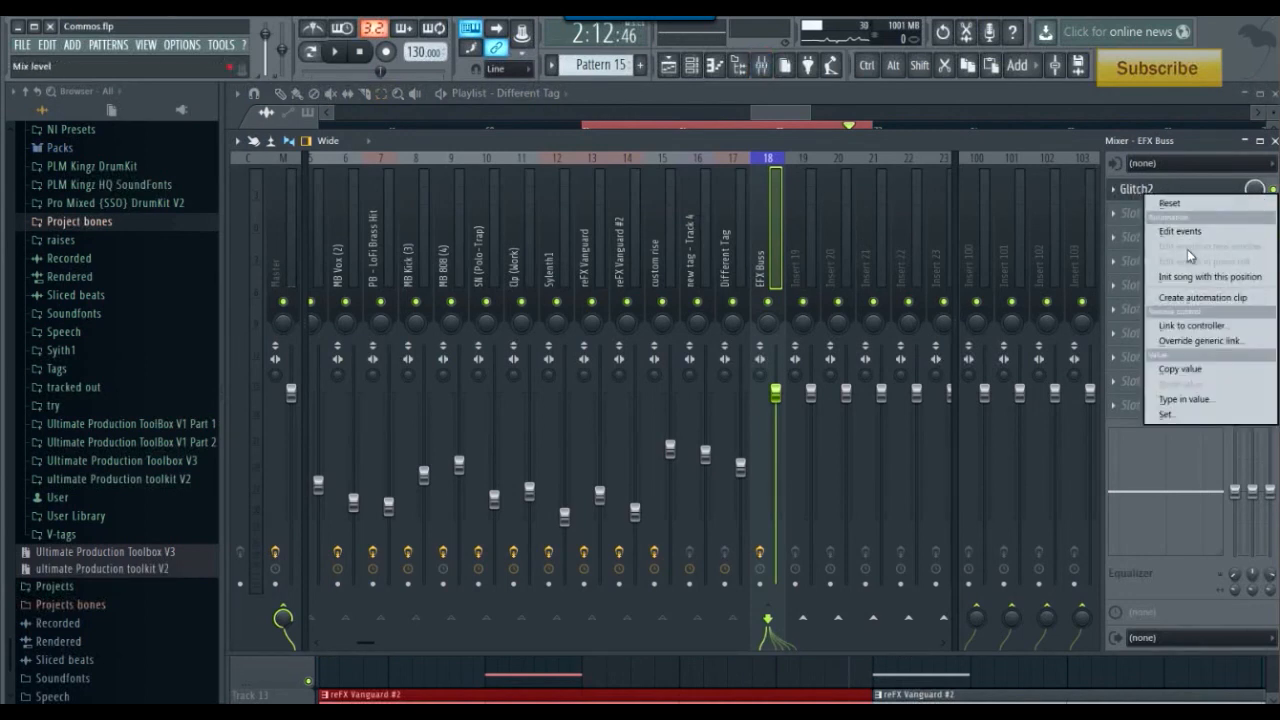
pyautogui.click(1185, 298)
# Step: Move the Glitch2 mix level envelope clip to Track 15 in the playlist, keeping it starting at bar 70
pyautogui.click(790, 103)
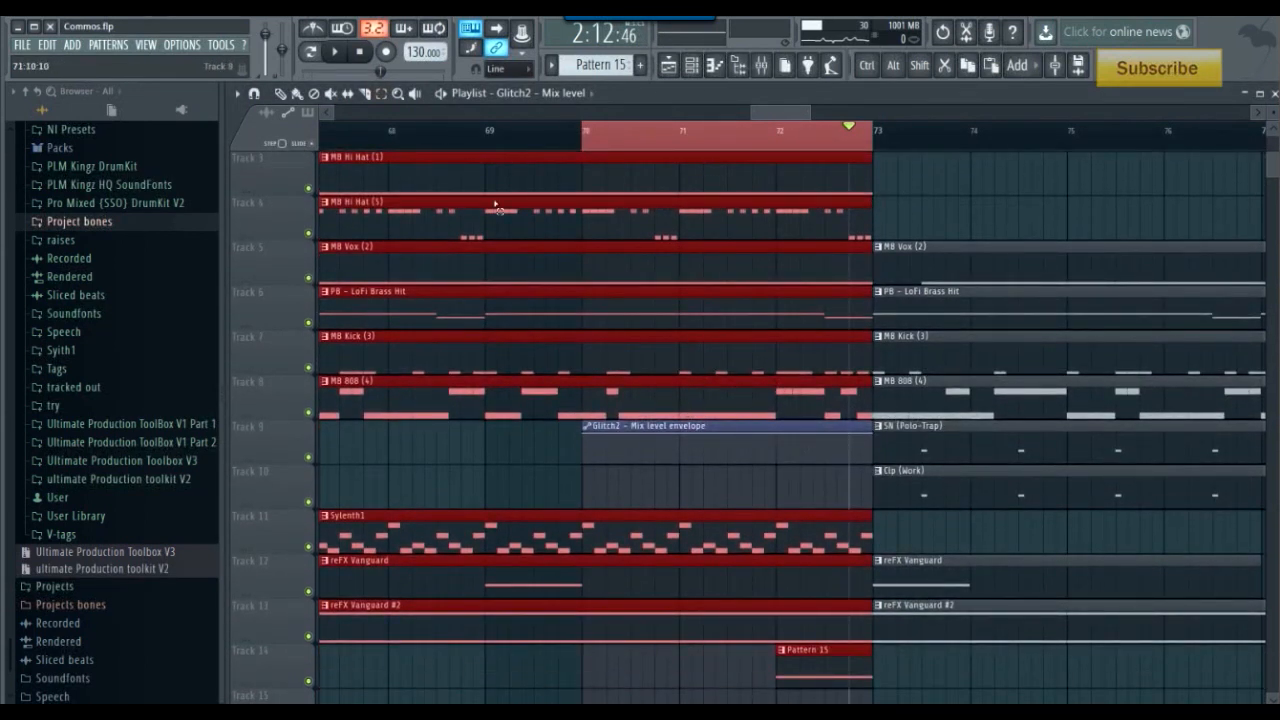
pyautogui.click(297, 94)
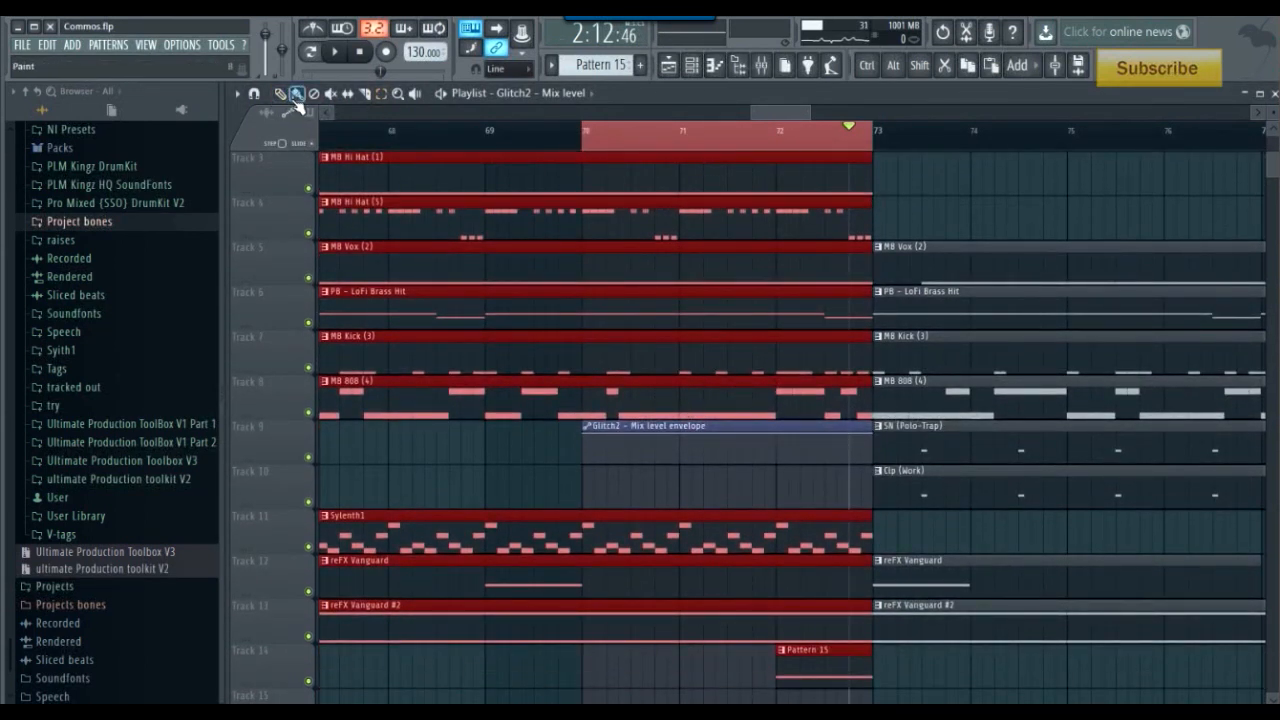
pyautogui.moveTo(702, 432); pyautogui.dragTo(703, 531)
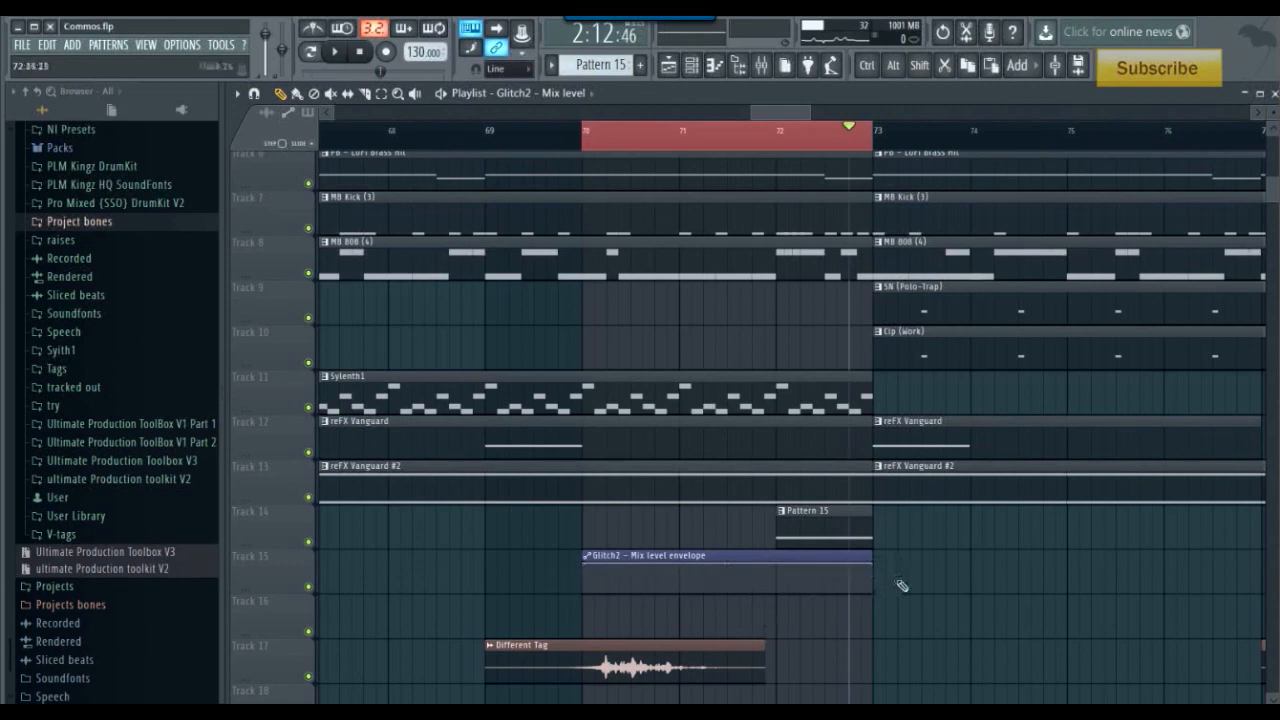
# Step: Shape the Glitch2 mix envelope to stay at zero, jump to 100% at bar 72 and drop at bar 73, extending the clip to bar 74
pyautogui.rightClick(778, 586)
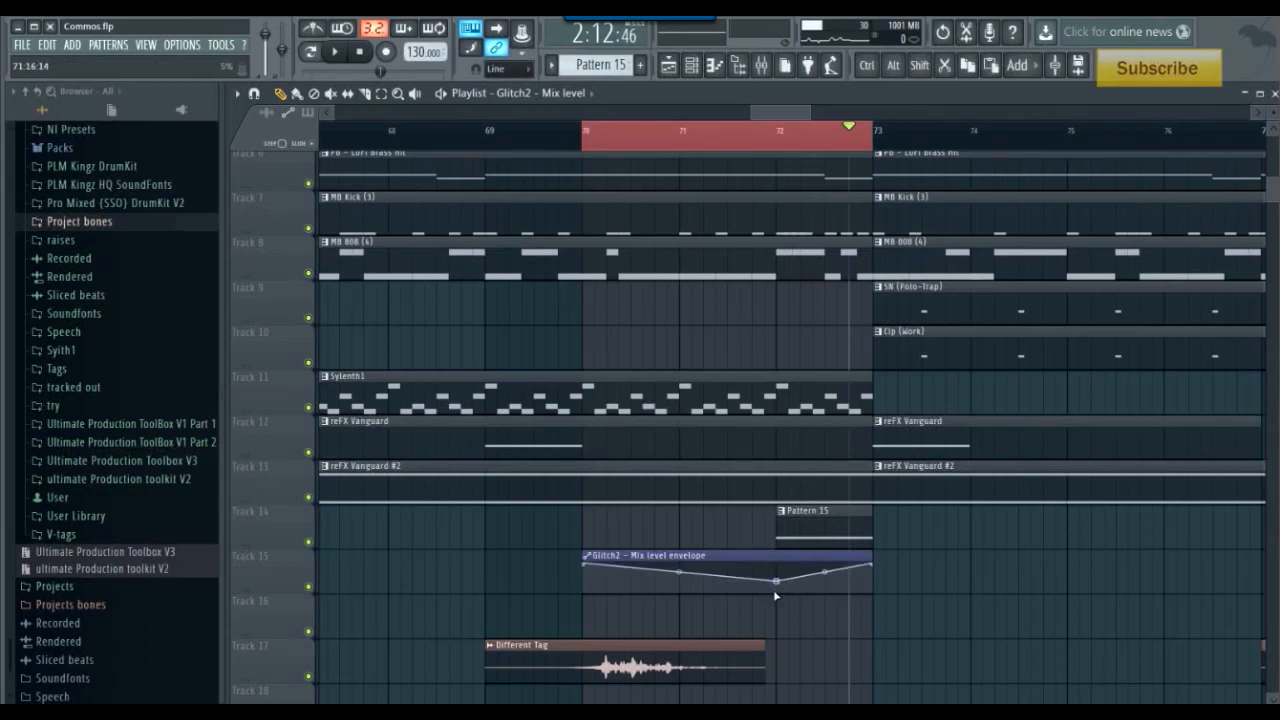
pyautogui.rightClick(776, 572)
pyautogui.moveTo(778, 582)
pyautogui.mouseDown()
pyautogui.moveTo(779, 601)
pyautogui.moveTo(776, 562)
pyautogui.mouseUp()
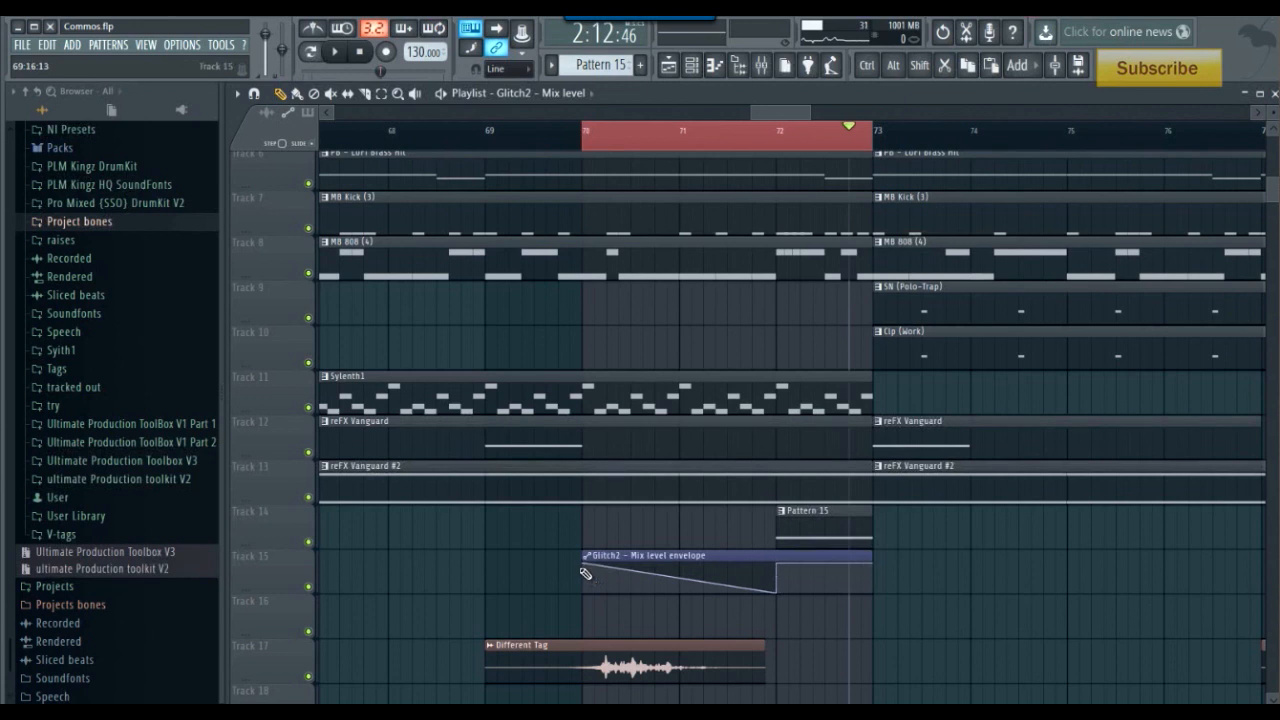
pyautogui.moveTo(585, 564); pyautogui.dragTo(588, 600)
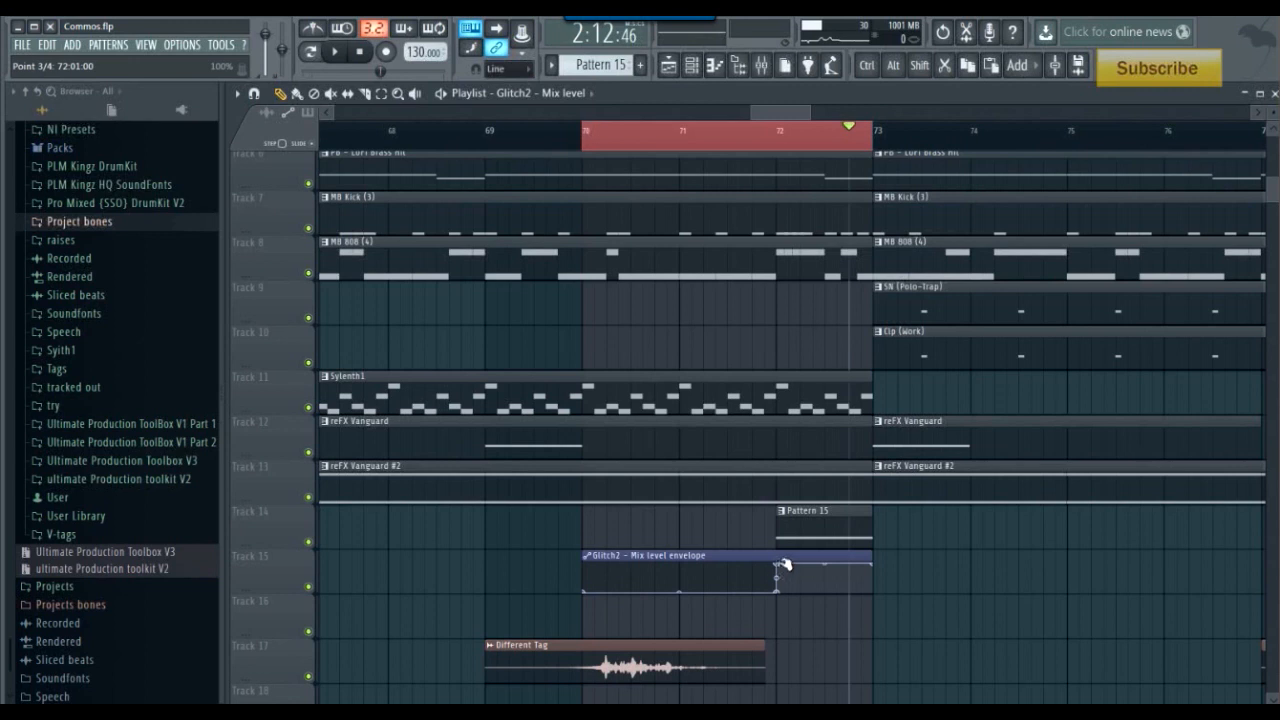
pyautogui.moveTo(871, 562); pyautogui.dragTo(952, 603)
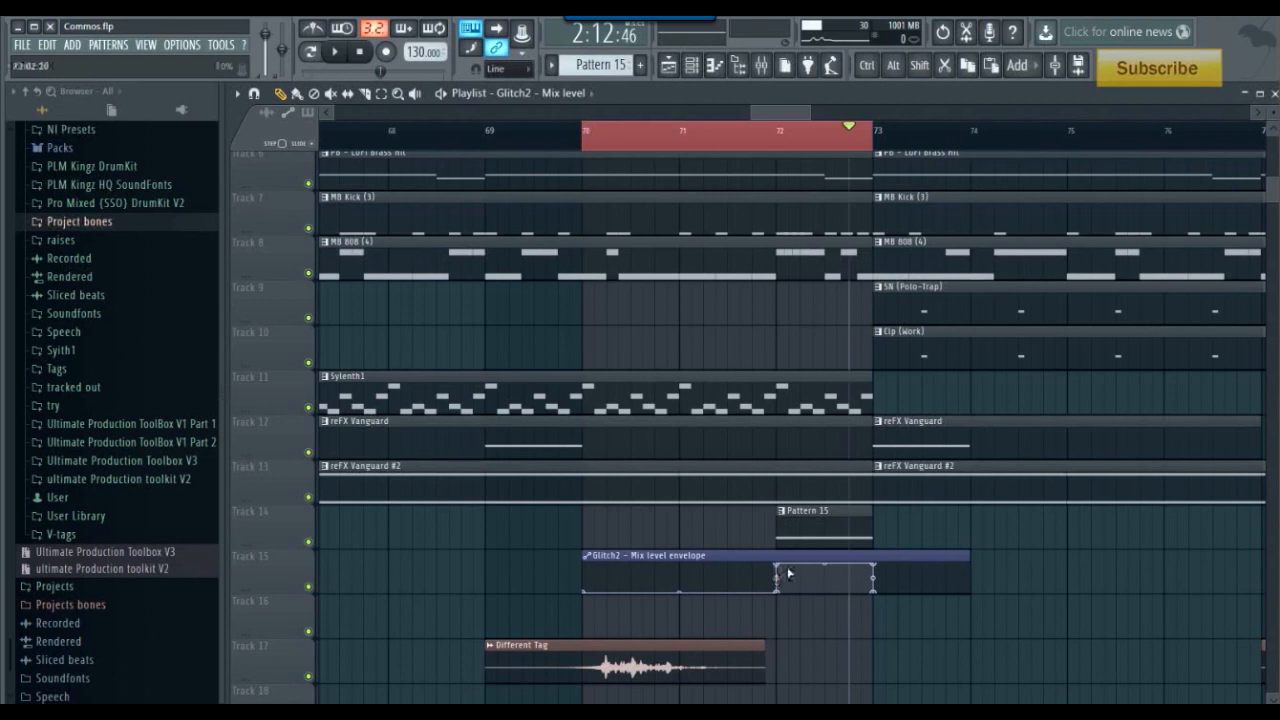
# Step: Play the transition from just before bar 70 past bar 74, clearing the time selection, then stop playback
pyautogui.click(574, 143)
pyautogui.press('space')
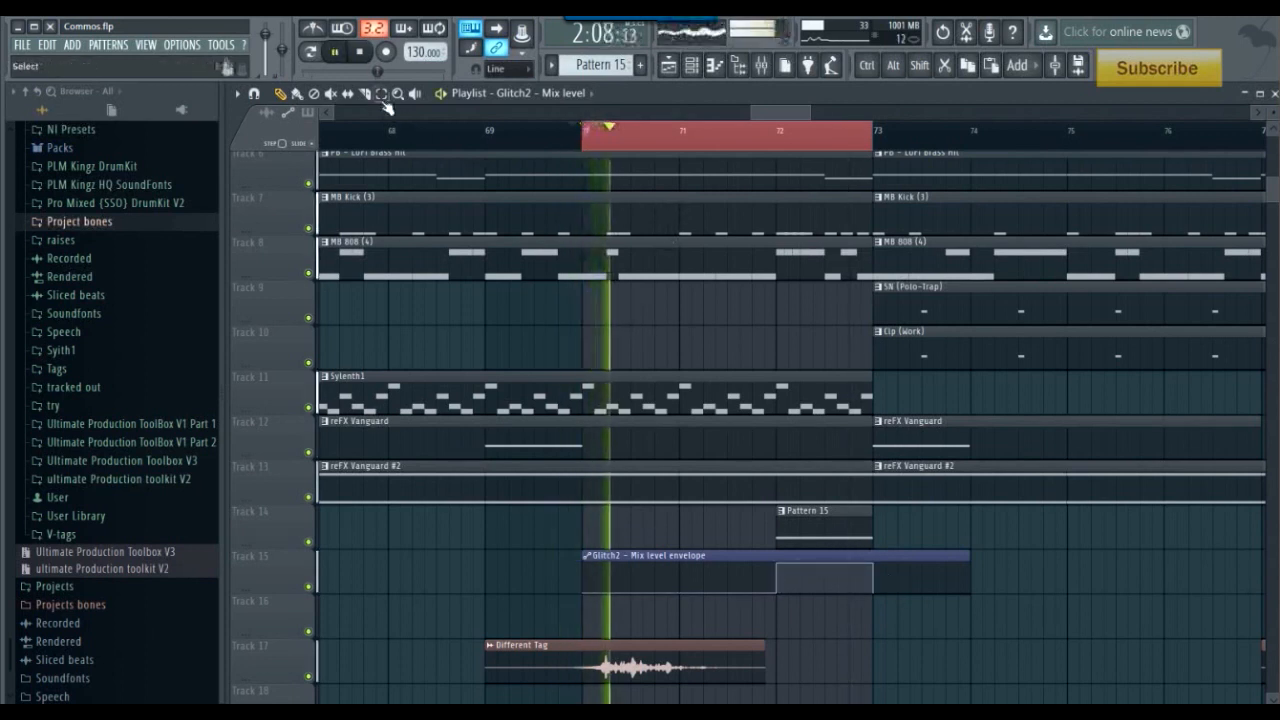
pyautogui.keyDown('ctrl'); pyautogui.click(403, 141); pyautogui.keyUp('ctrl')
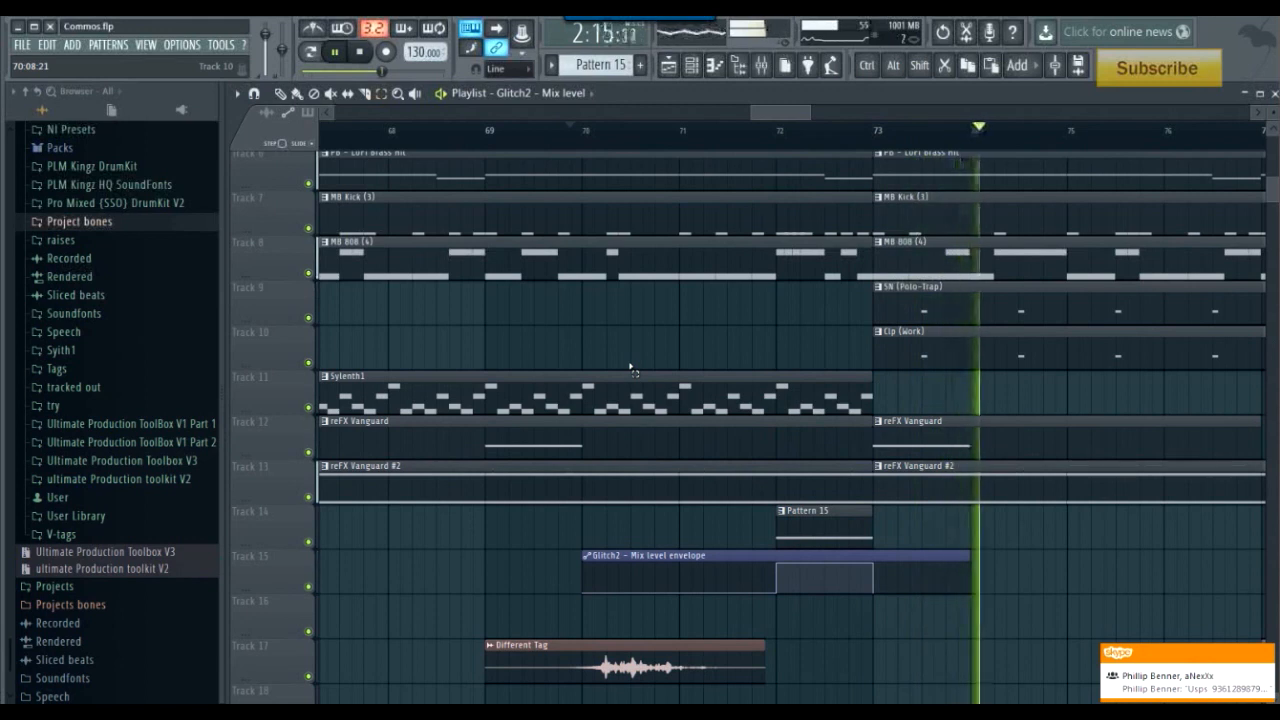
pyautogui.press('space')
# Step: Check the Glitch2 mix level on EFX Buss while playing the song from its beginning, then stop
pyautogui.click(761, 65)
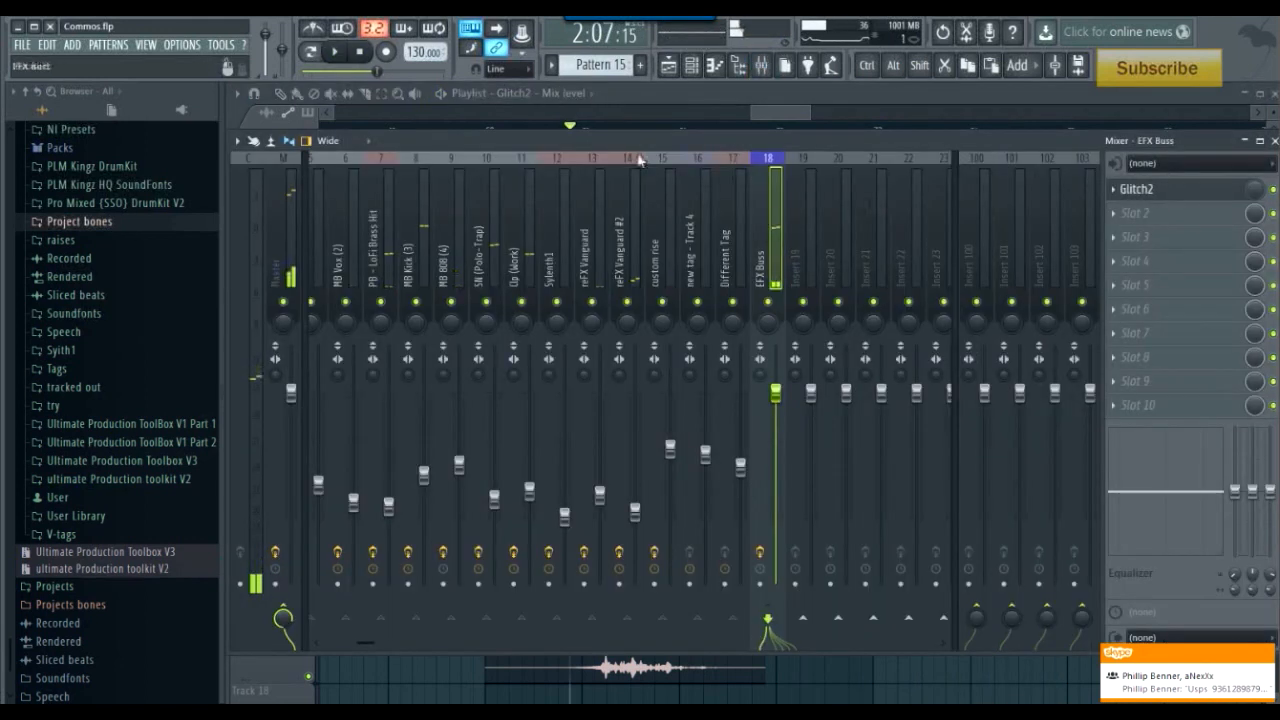
pyautogui.click(364, 58)
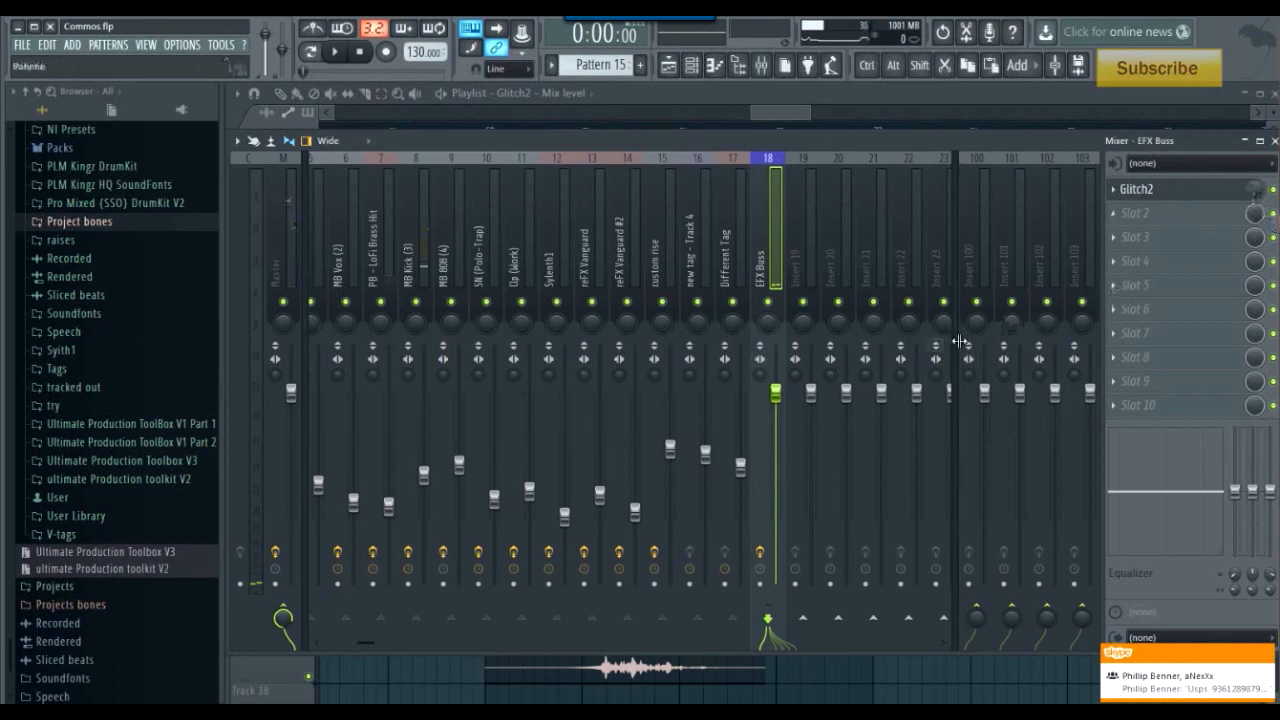
pyautogui.press('space')
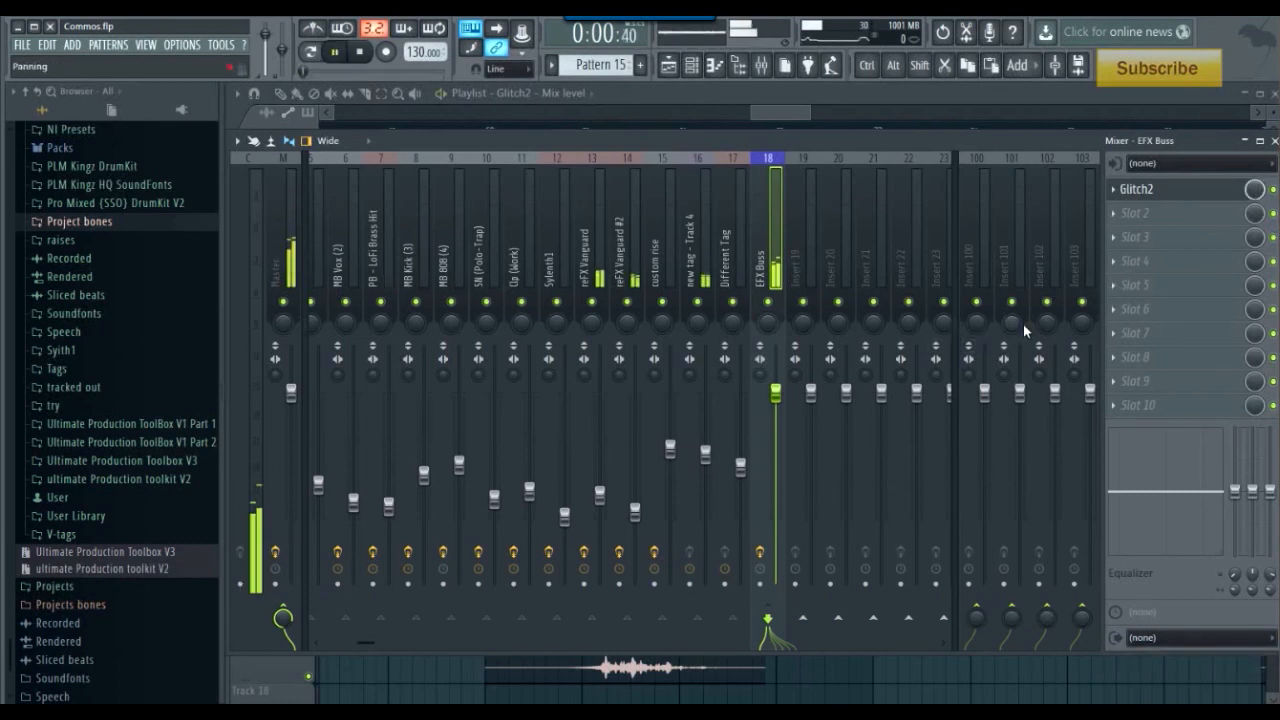
pyautogui.click(782, 115)
pyautogui.press('space')
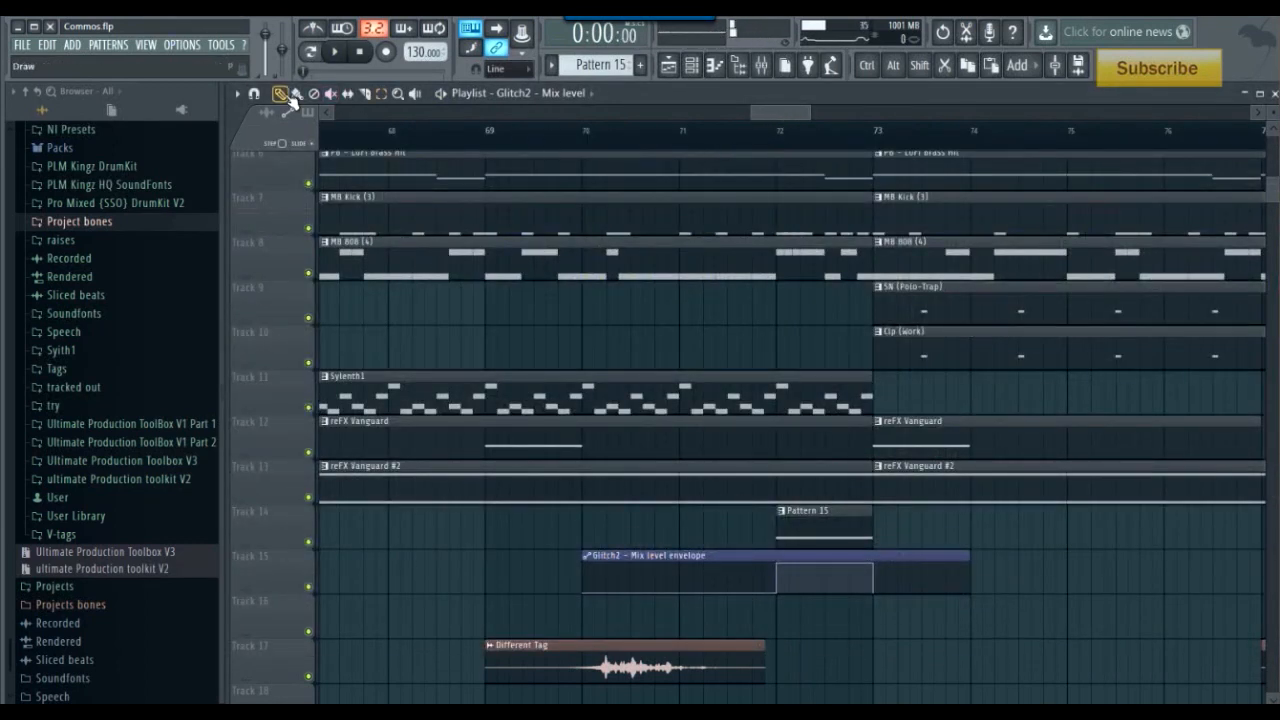
# Step: Play from late in bar 71 with the mixer open to watch the automated Glitch2 mix level, then stop
pyautogui.click(741, 132)
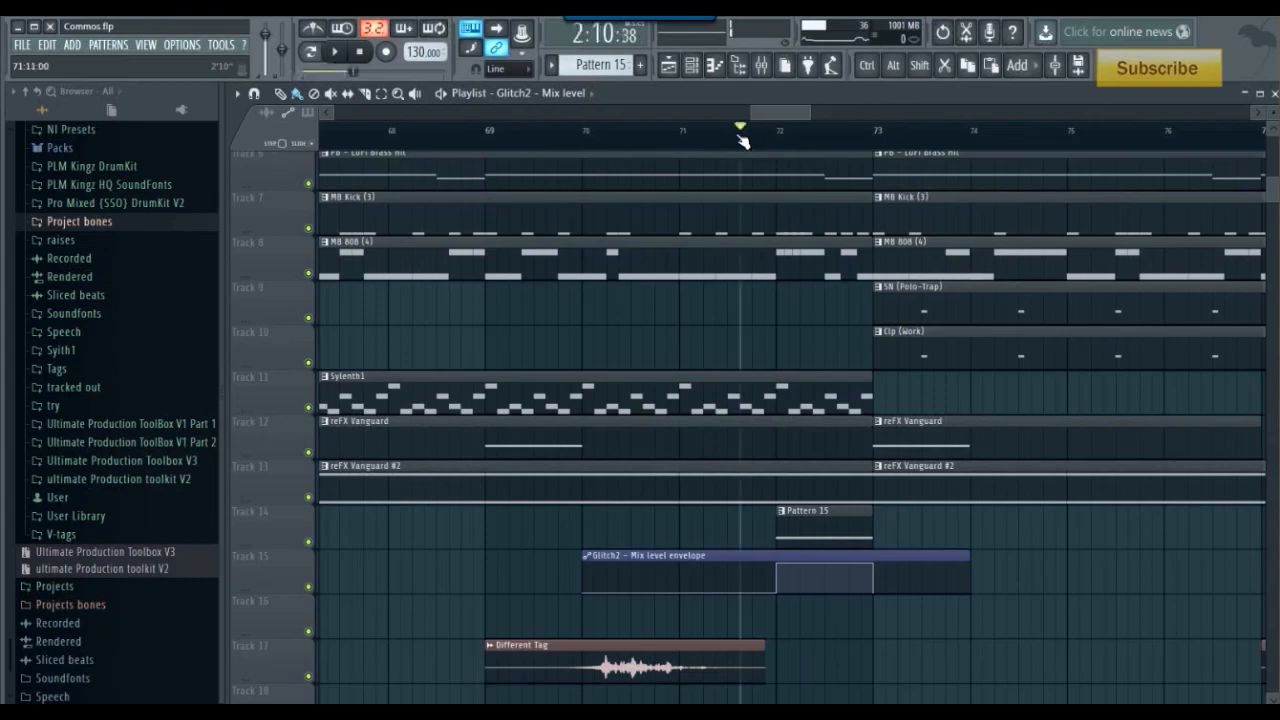
pyautogui.click(761, 65)
pyautogui.press('space')
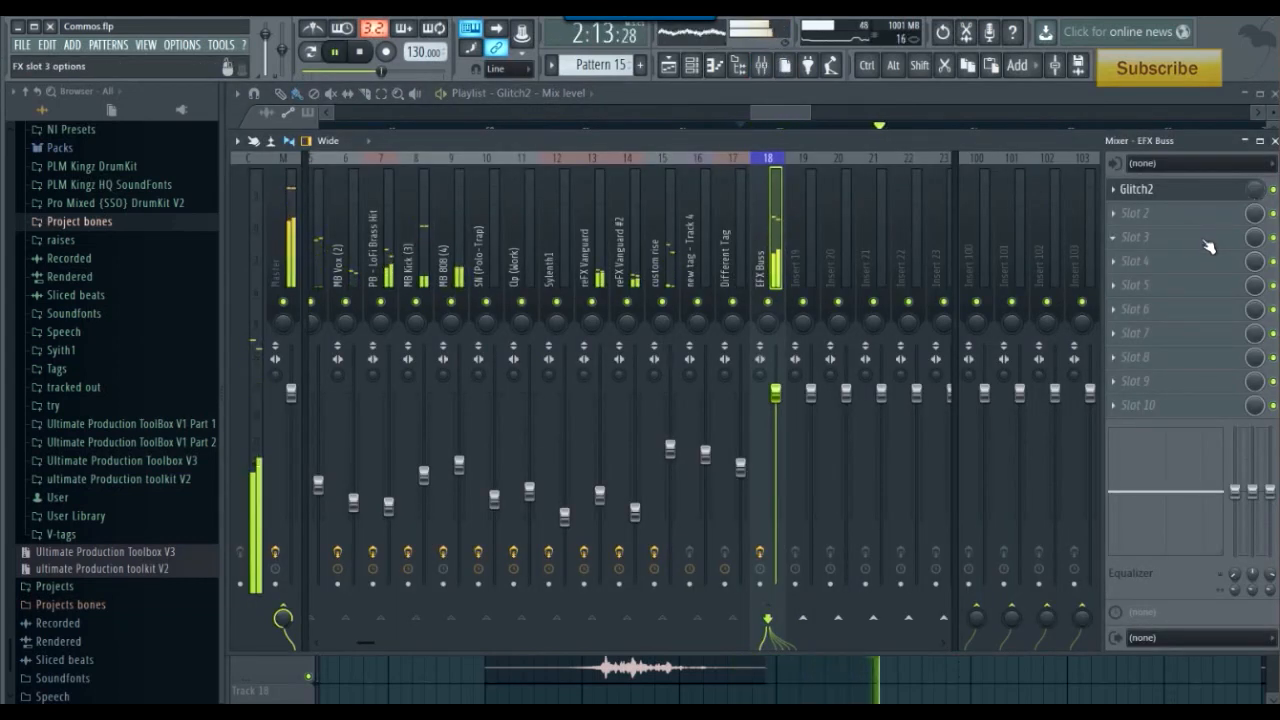
pyautogui.press('space')
# Step: Return from bar 72 to the song start, check the Glitch2 mix level there, and play the beginning briefly
pyautogui.click(361, 53)
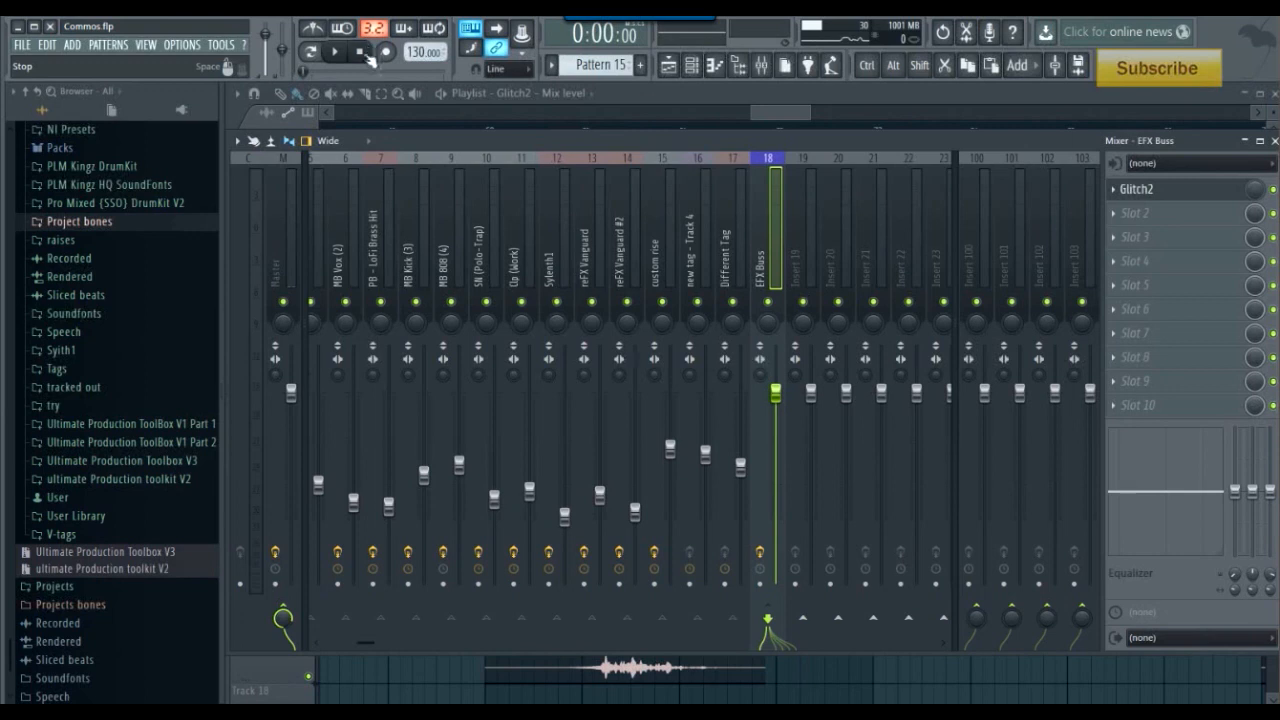
pyautogui.click(785, 126)
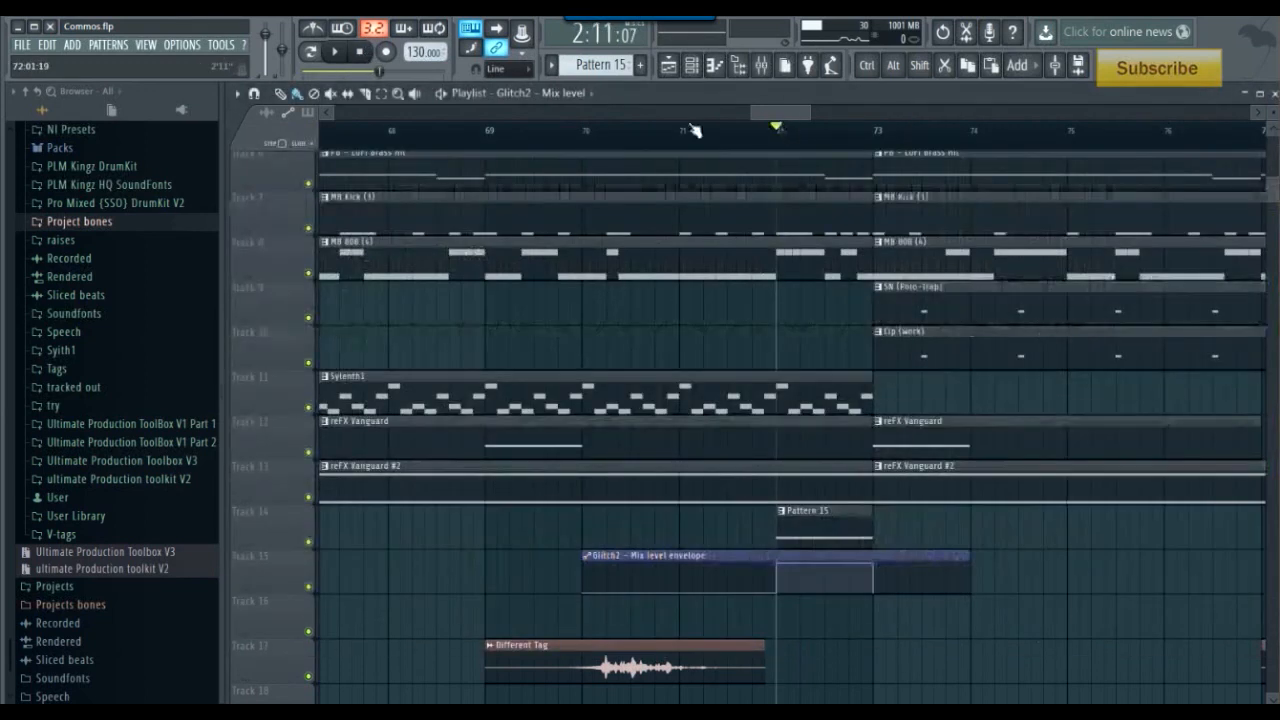
pyautogui.click(372, 54)
pyautogui.click(761, 66)
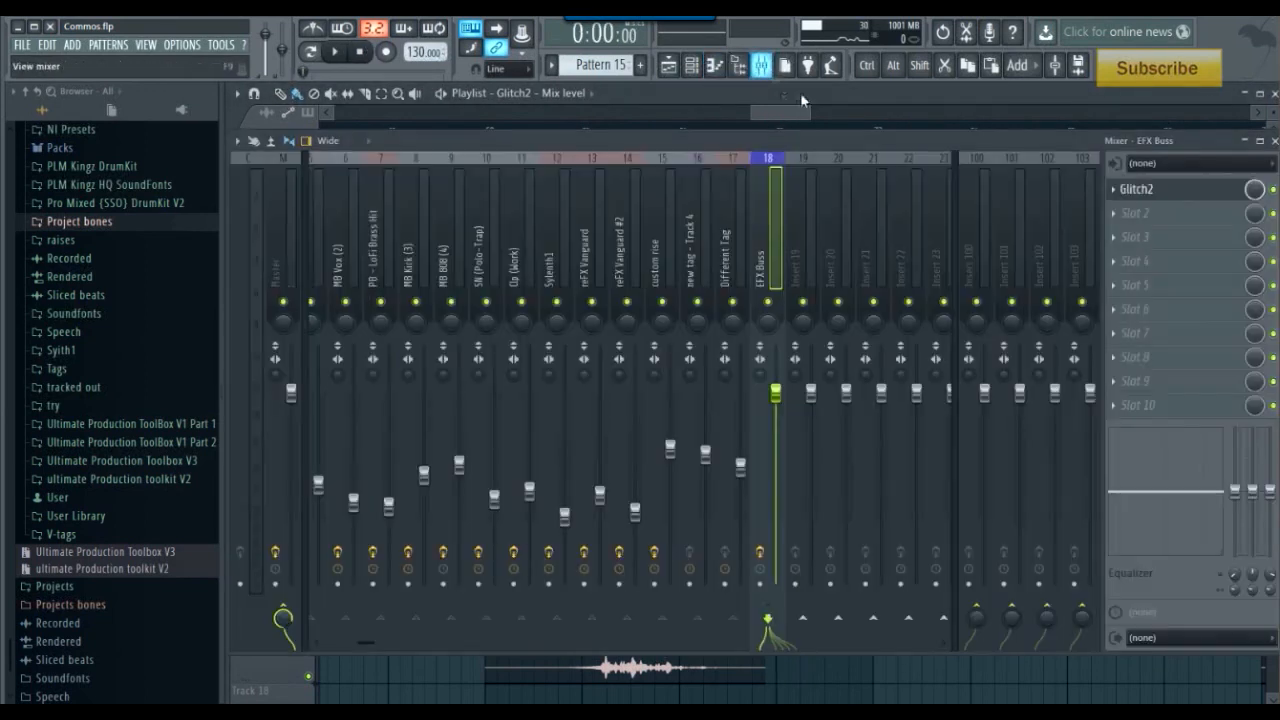
pyautogui.press('space')
pyautogui.moveTo(805, 115); pyautogui.dragTo(642, 153)
pyautogui.press('space')
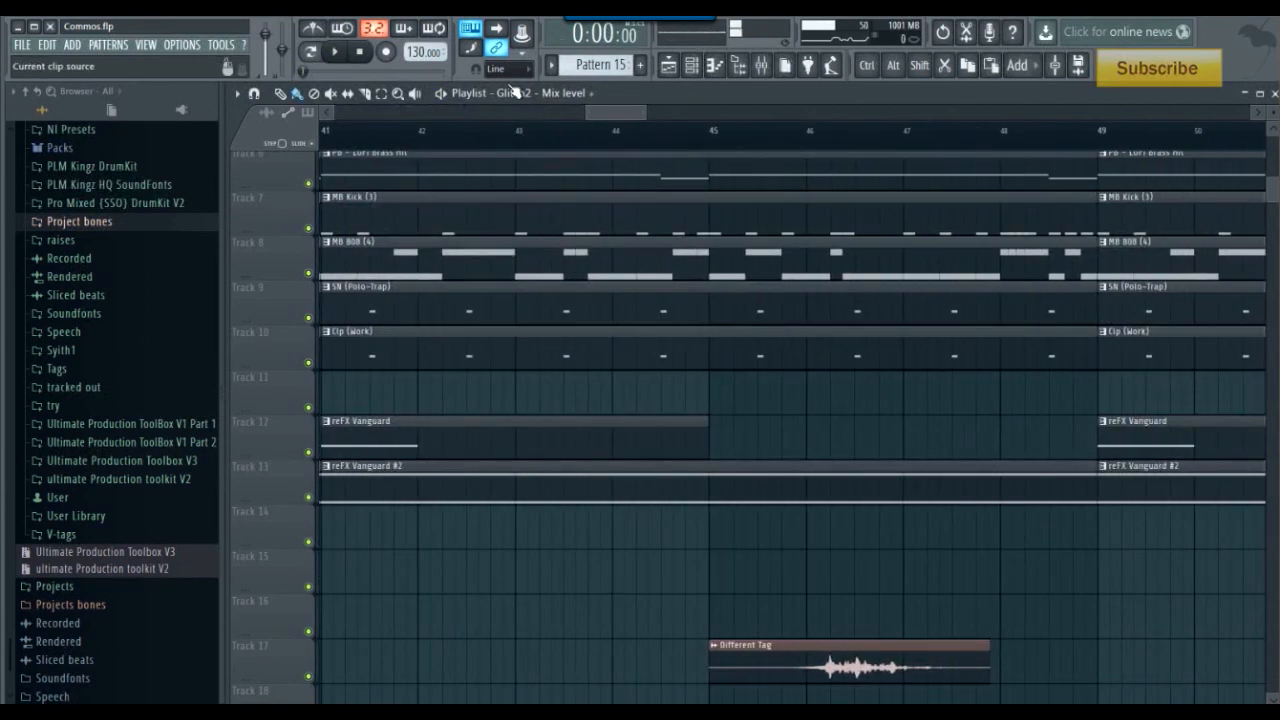
# Step: Turn the Glitch2 mix level on EFX Buss fully down and initialize the song with this position
pyautogui.moveTo(640, 112); pyautogui.dragTo(808, 628)
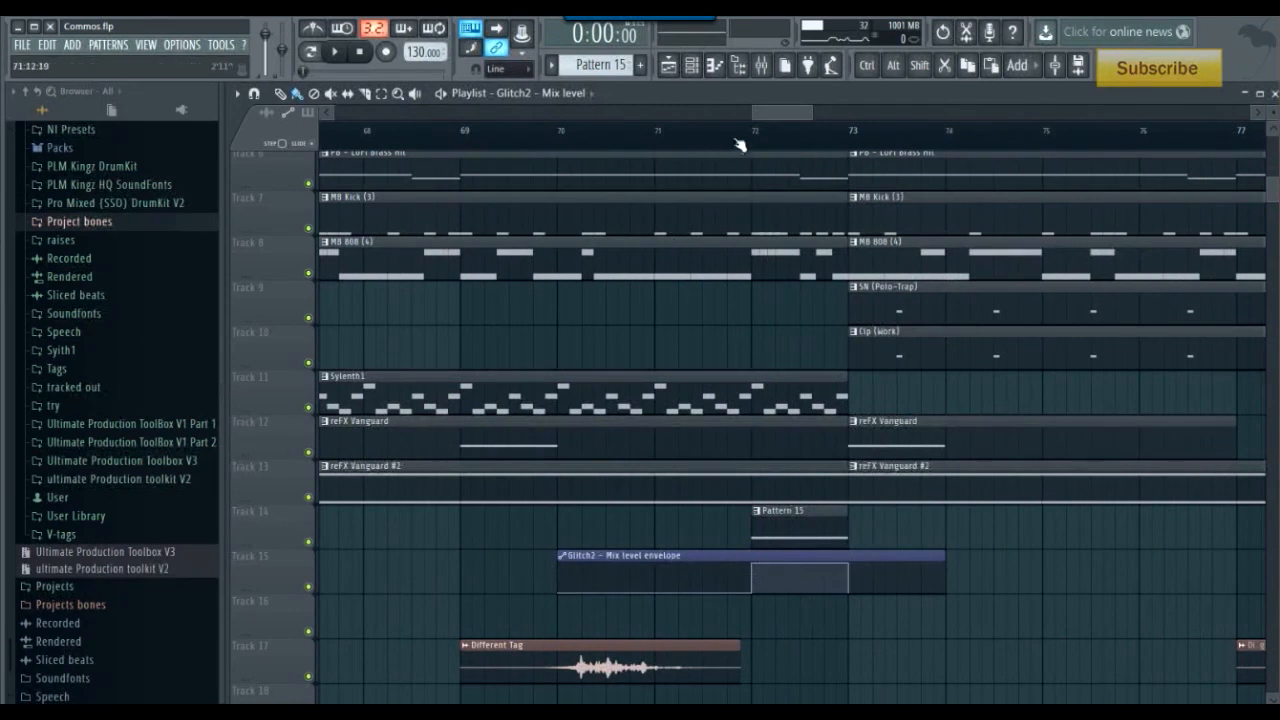
pyautogui.click(760, 67)
pyautogui.moveTo(1255, 193); pyautogui.dragTo(1199, 423)
pyautogui.rightClick(1250, 196)
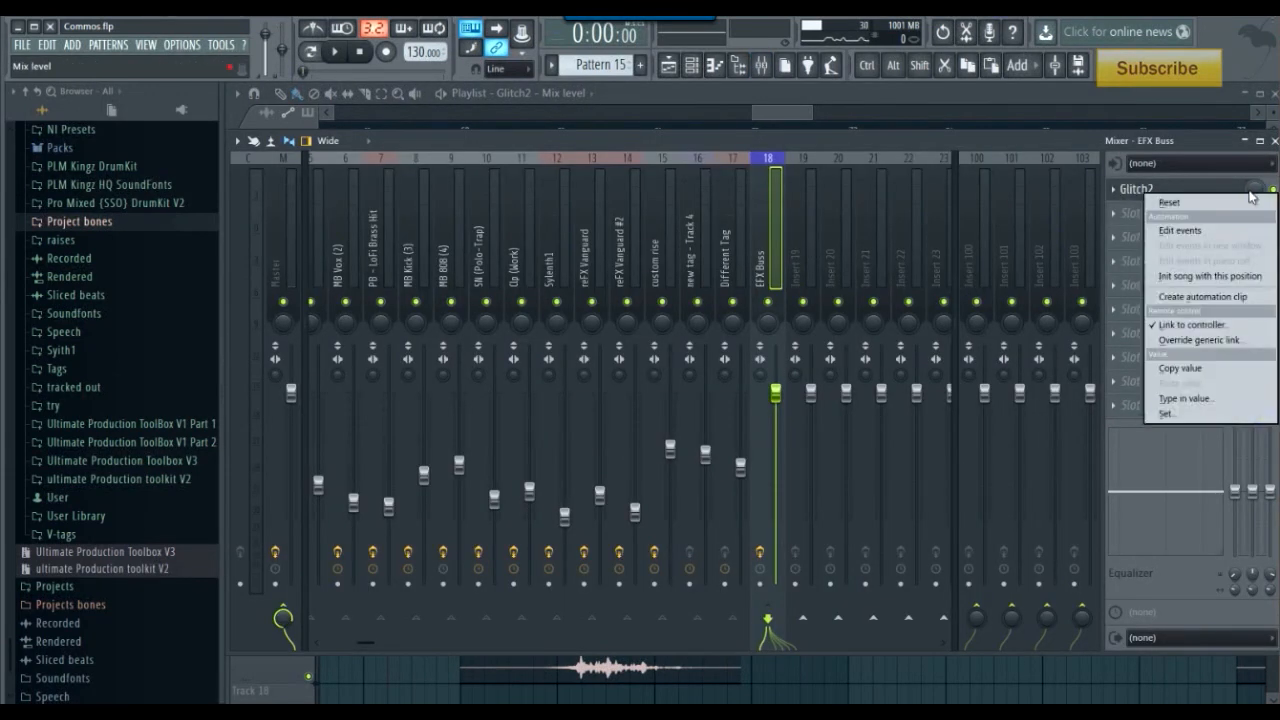
pyautogui.click(1209, 277)
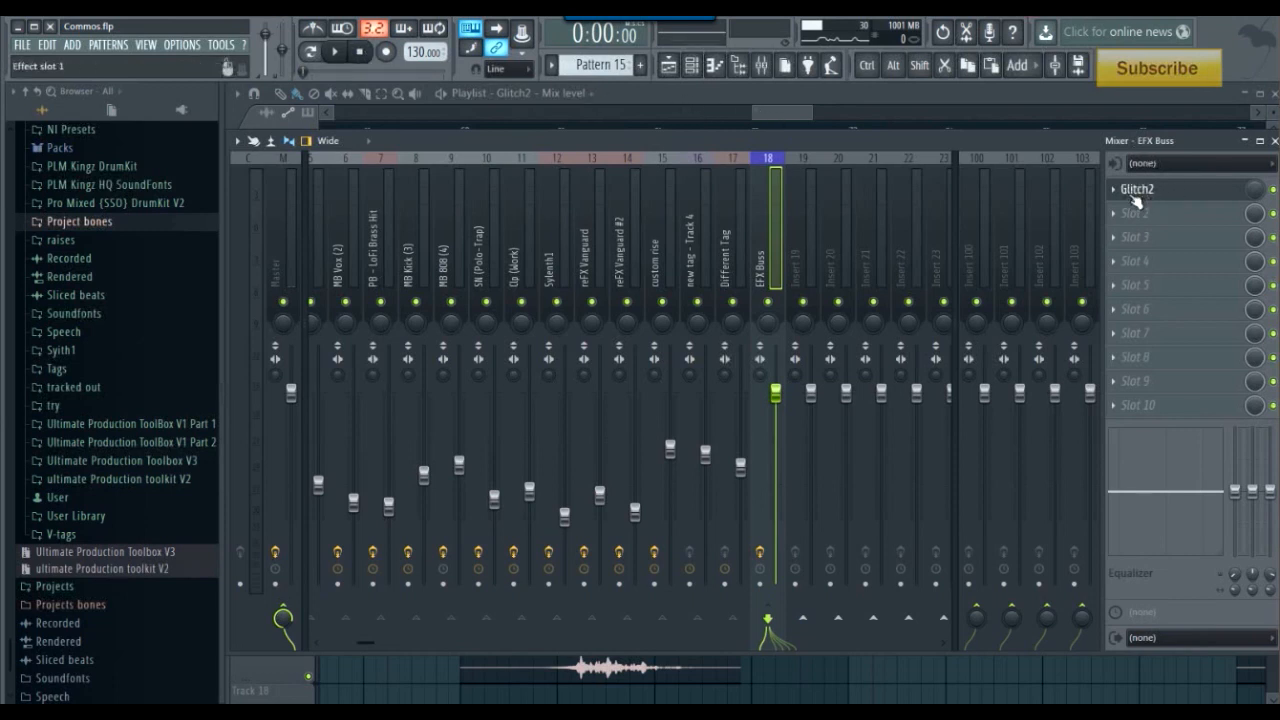
# Step: Play the song's beginning, then play from late in bar 70 while watching the Glitch2 mix level in the mixer, and stop
pyautogui.press('space')
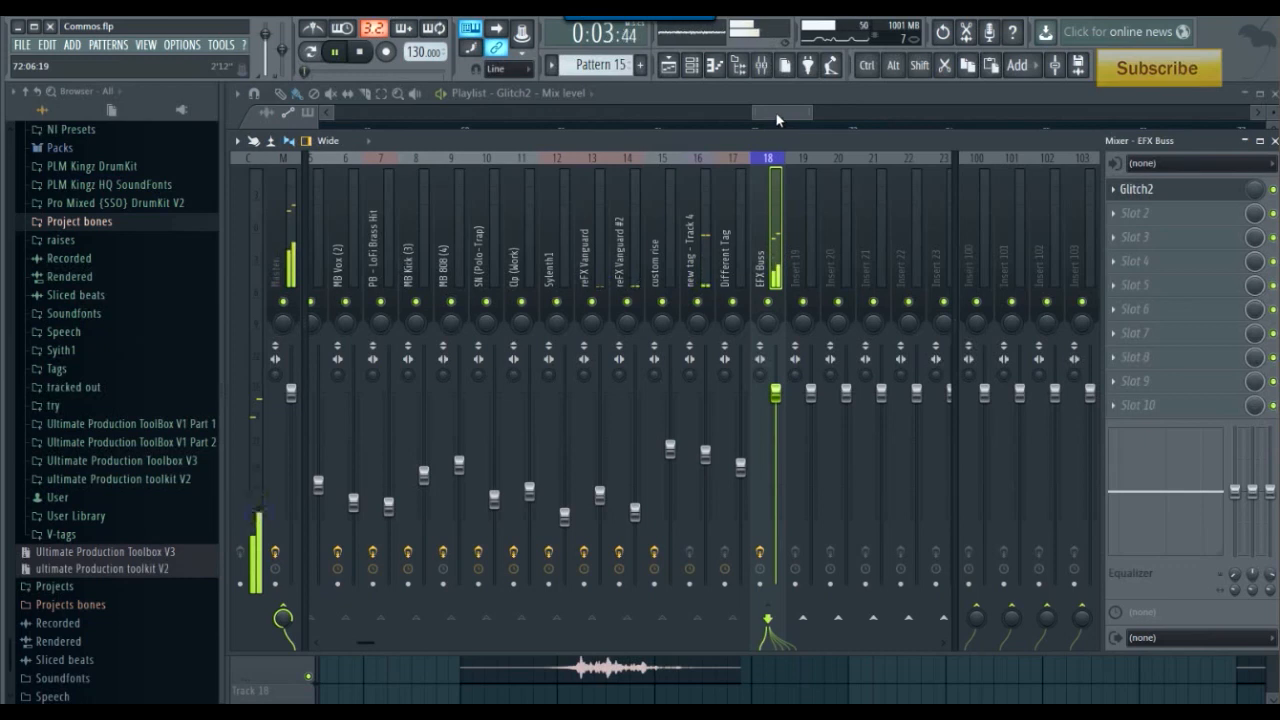
pyautogui.press('space')
pyautogui.press('F9')
pyautogui.click(828, 128)
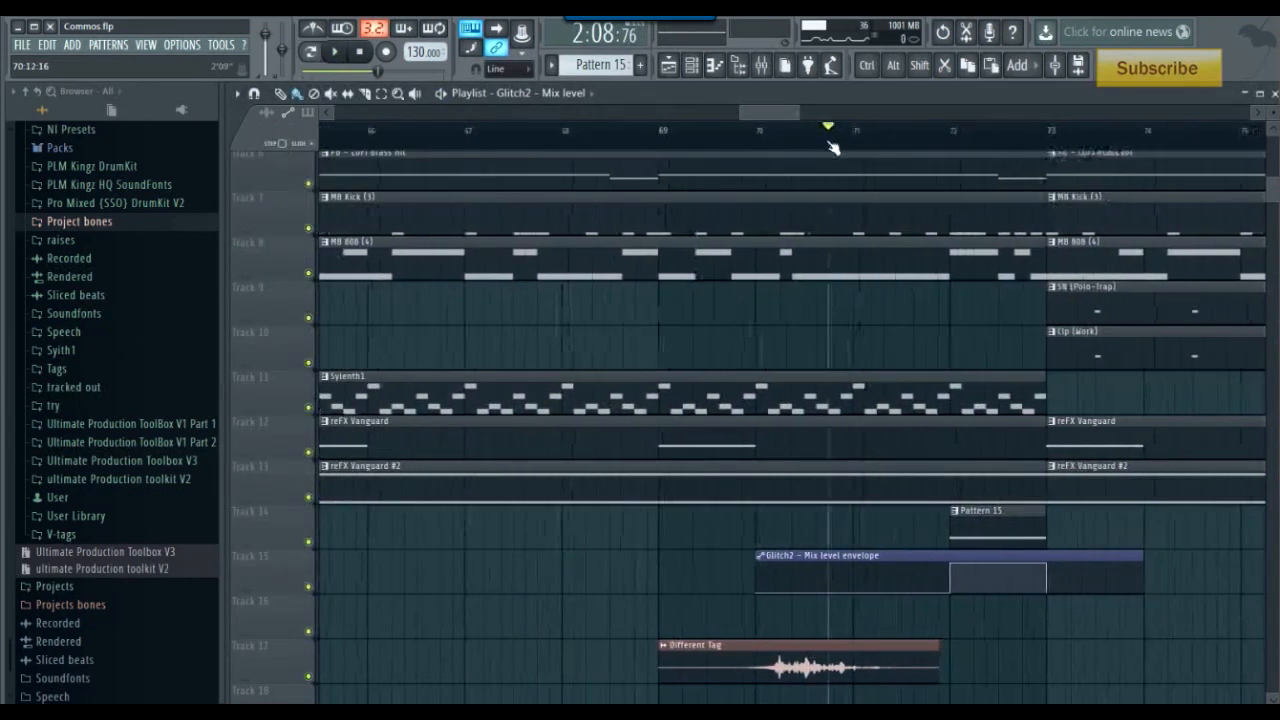
pyautogui.press('space')
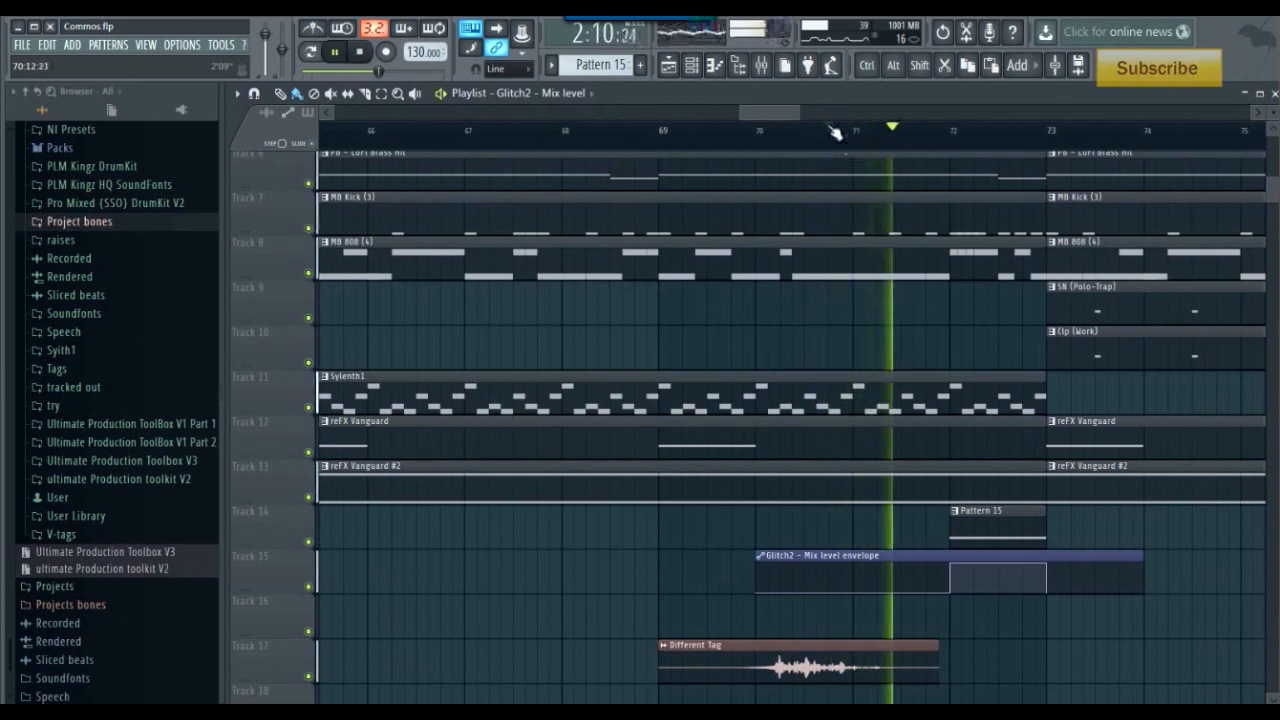
pyautogui.click(771, 72)
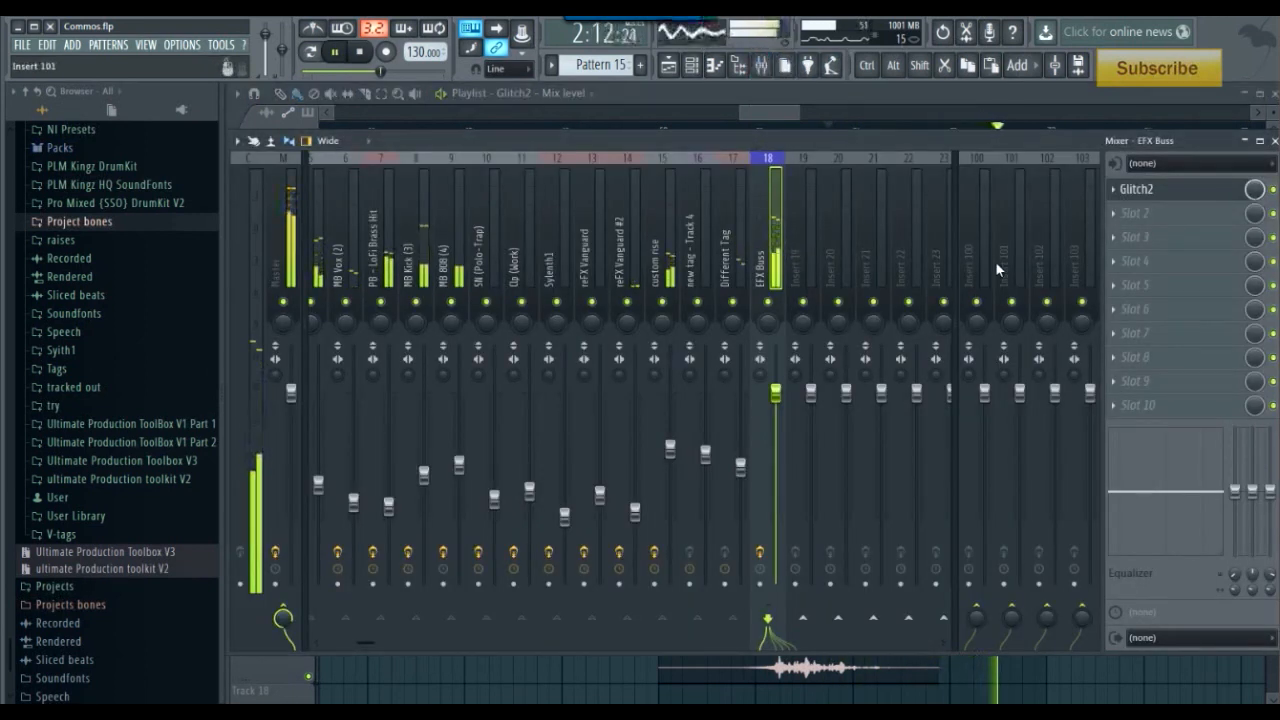
pyautogui.click(360, 52)
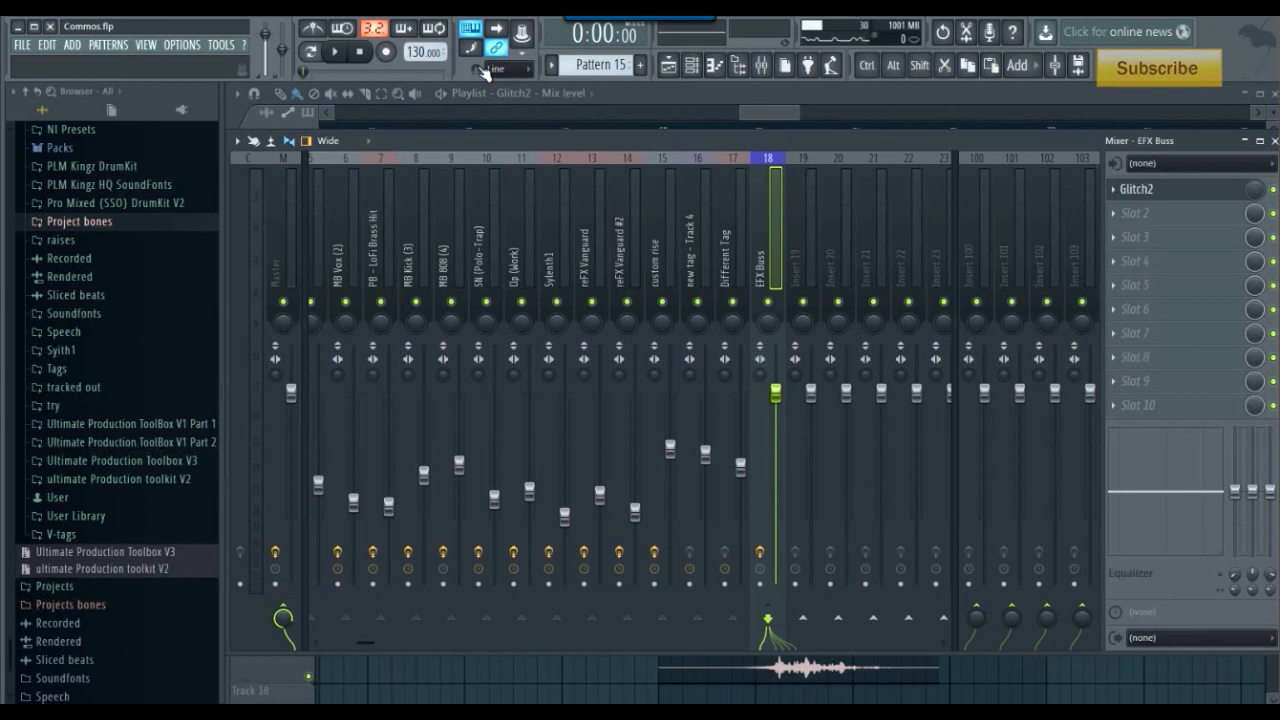
# Step: Review the Glitch2 mix level's automation options, then compare the effects on the Sylenth1 and EFX Buss inserts
pyautogui.rightClick(1251, 188)
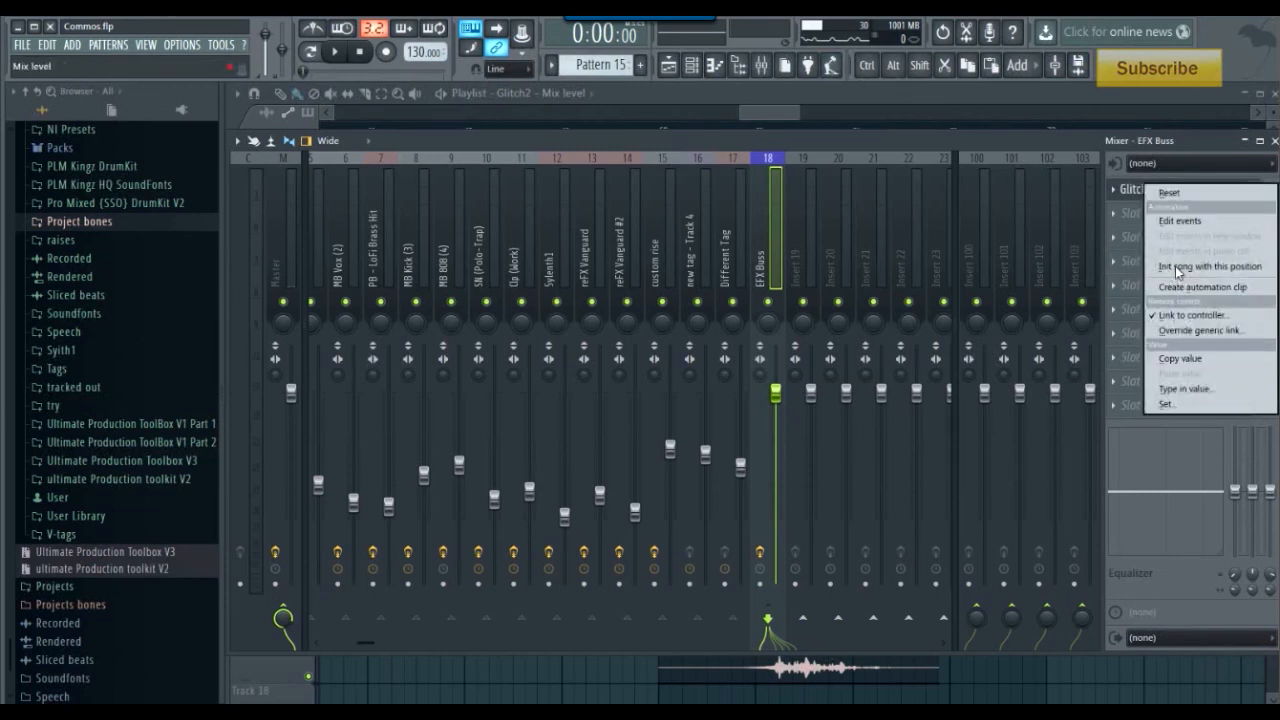
pyautogui.click(1009, 131)
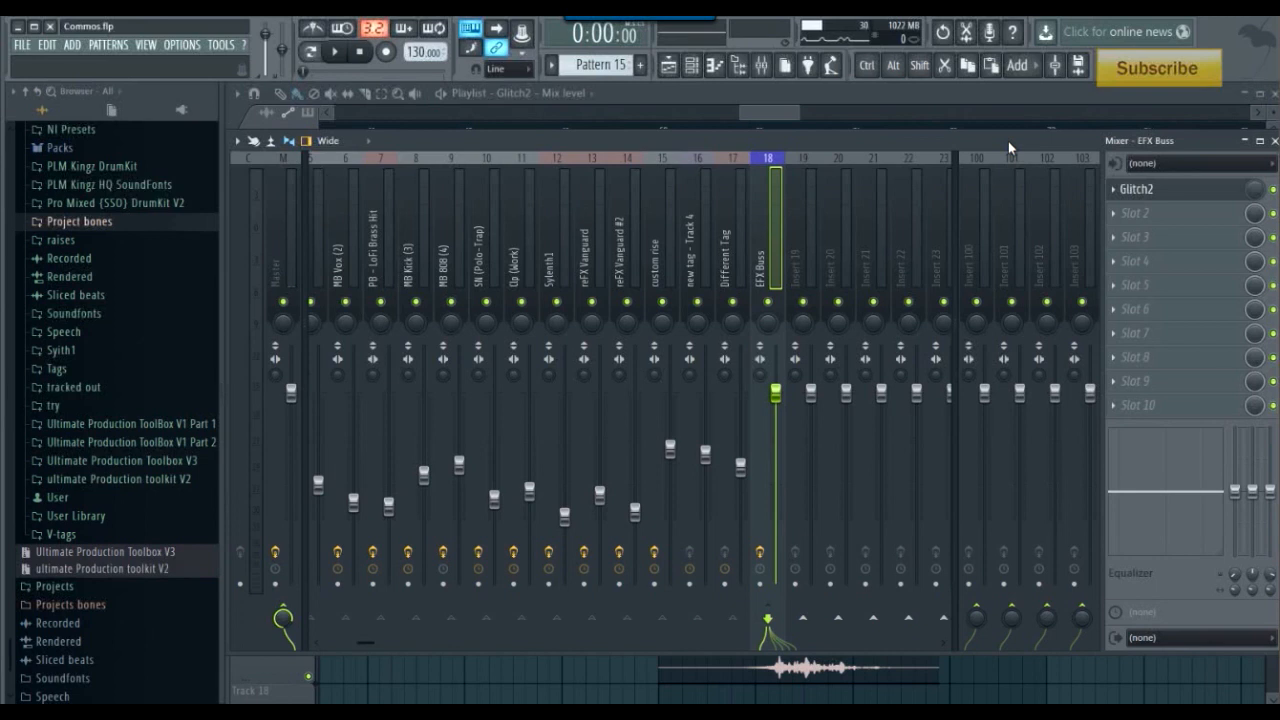
pyautogui.click(556, 240)
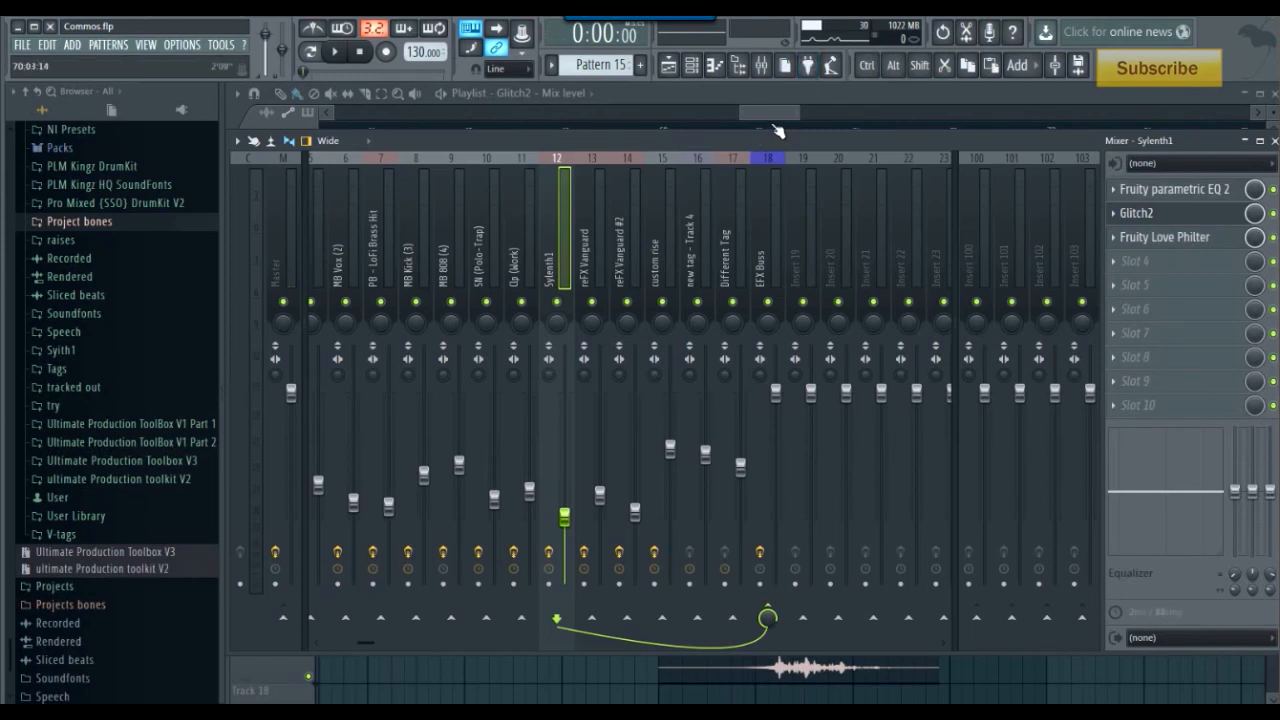
pyautogui.moveTo(772, 118); pyautogui.dragTo(762, 77)
pyautogui.click(761, 68)
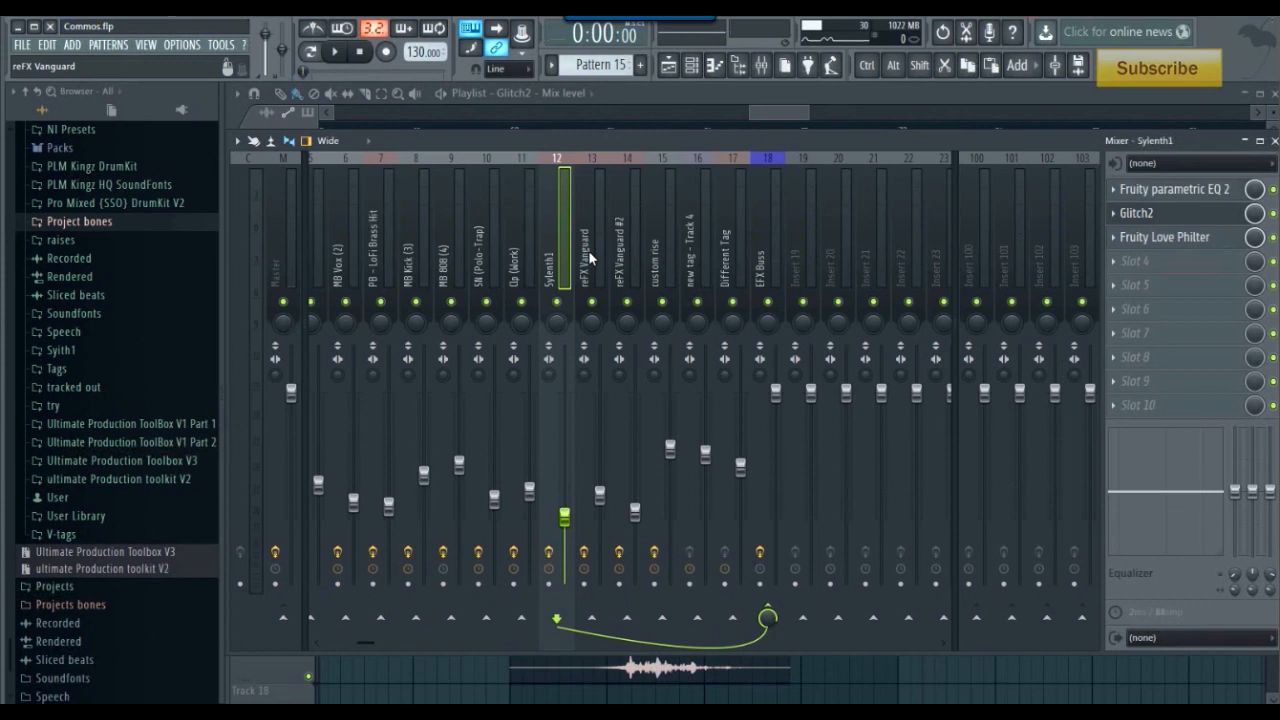
pyautogui.click(766, 262)
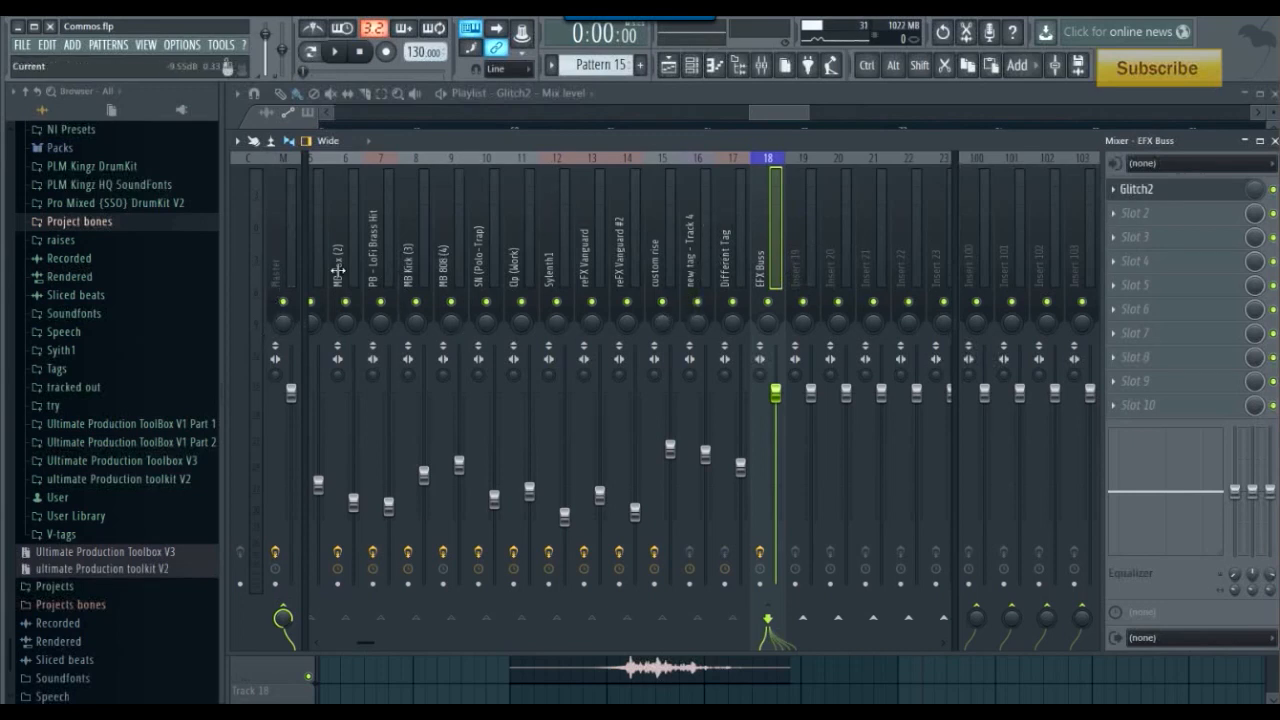
# Step: Examine the playlist tracks and the Glitch2 automation around the bar 73 transition
pyautogui.click(778, 112)
pyautogui.scroll(-3, 797, 533)
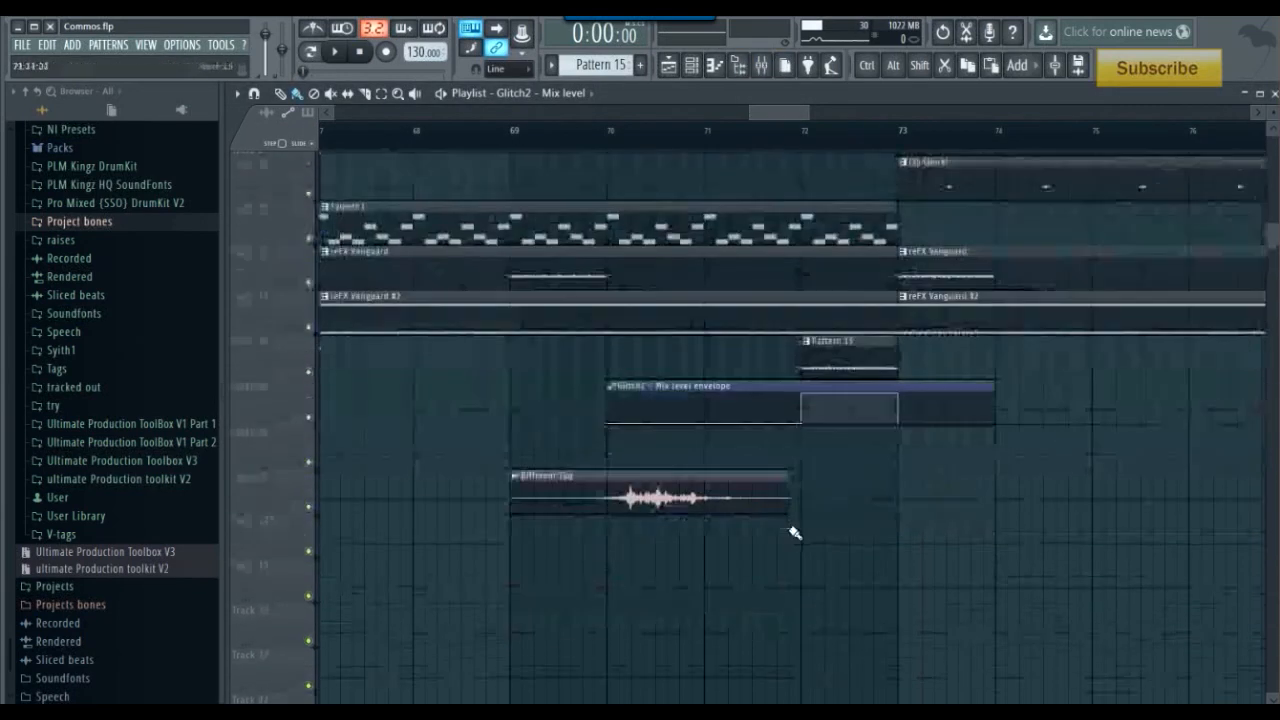
pyautogui.scroll(-6, 810, 490)
pyautogui.scroll(12, 830, 440)
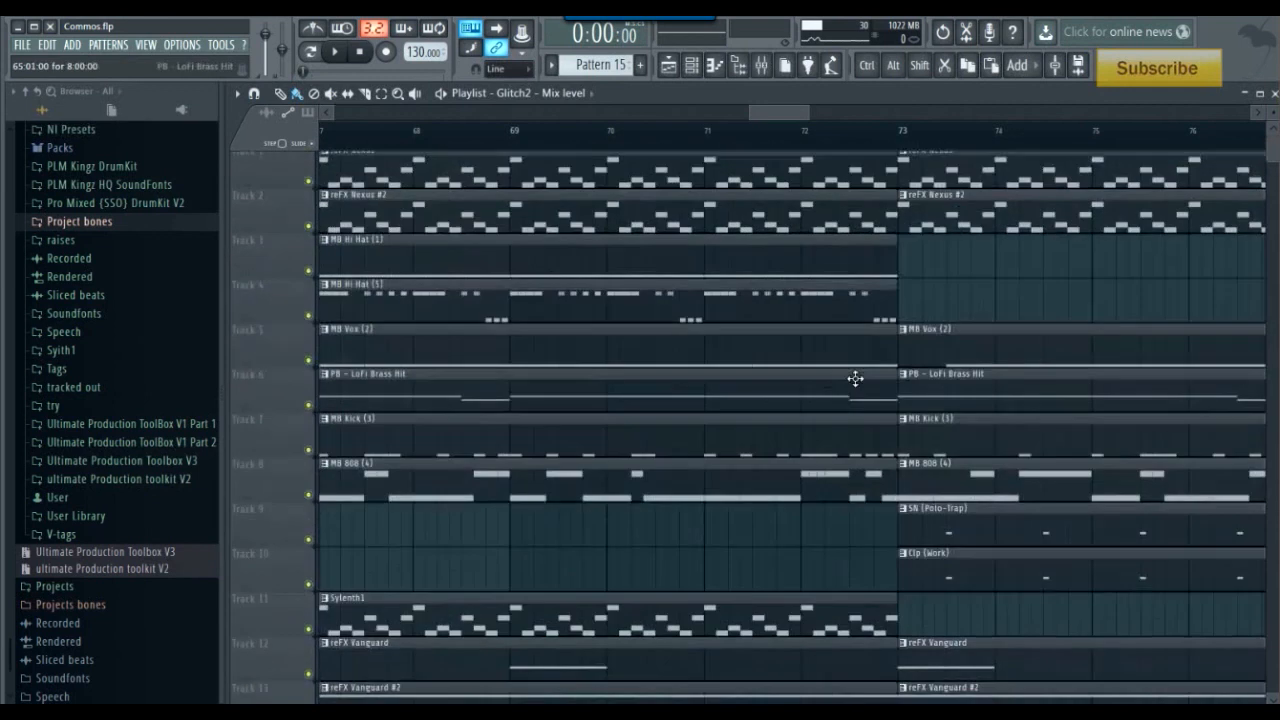
pyautogui.scroll(1, 855, 378)
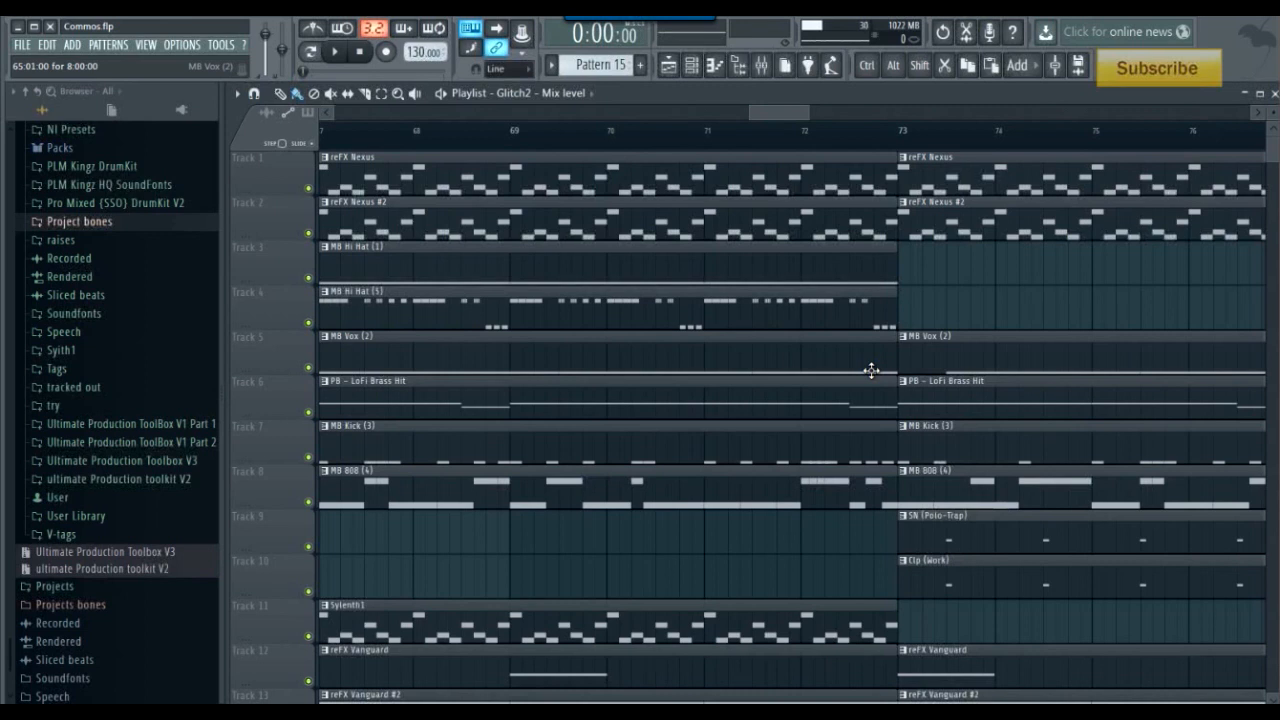
pyautogui.moveTo(776, 111); pyautogui.dragTo(751, 101)
pyautogui.click(790, 114)
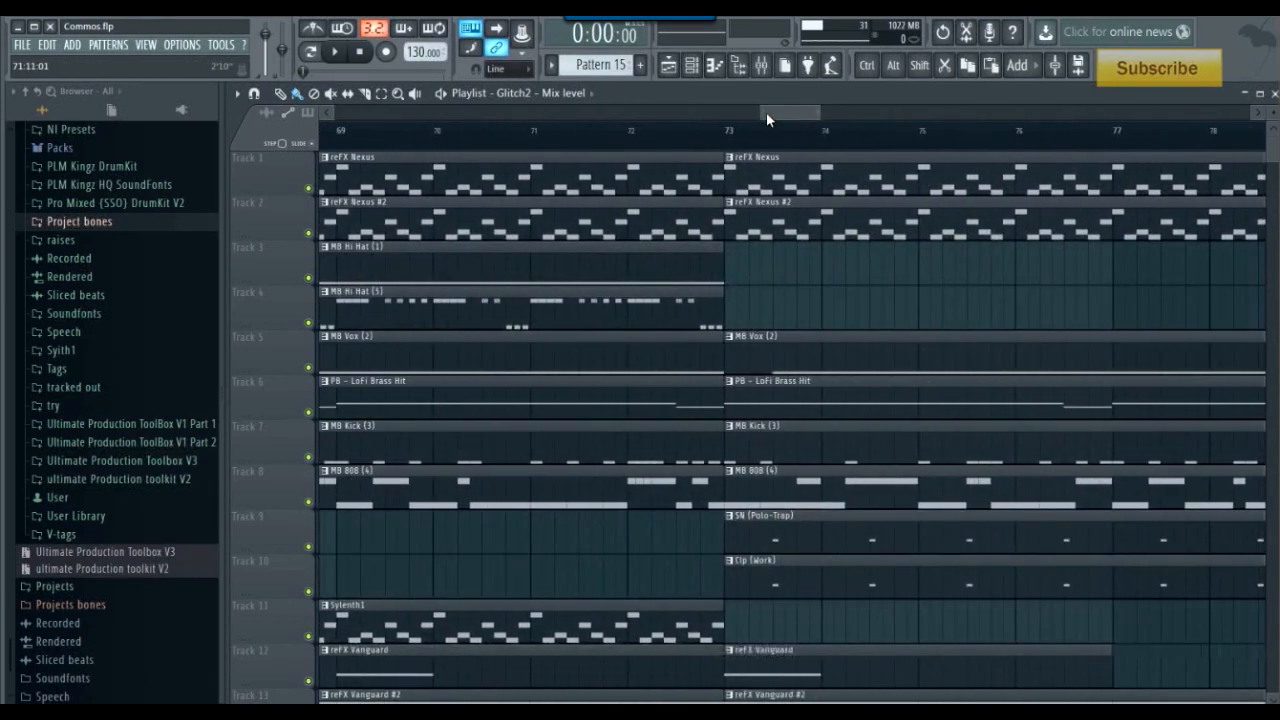
pyautogui.moveTo(762, 115); pyautogui.dragTo(437, 132)
# Step: Show all channels in the channel rack, then bring the mixer's first inserts into view
pyautogui.click(761, 67)
pyautogui.click(692, 68)
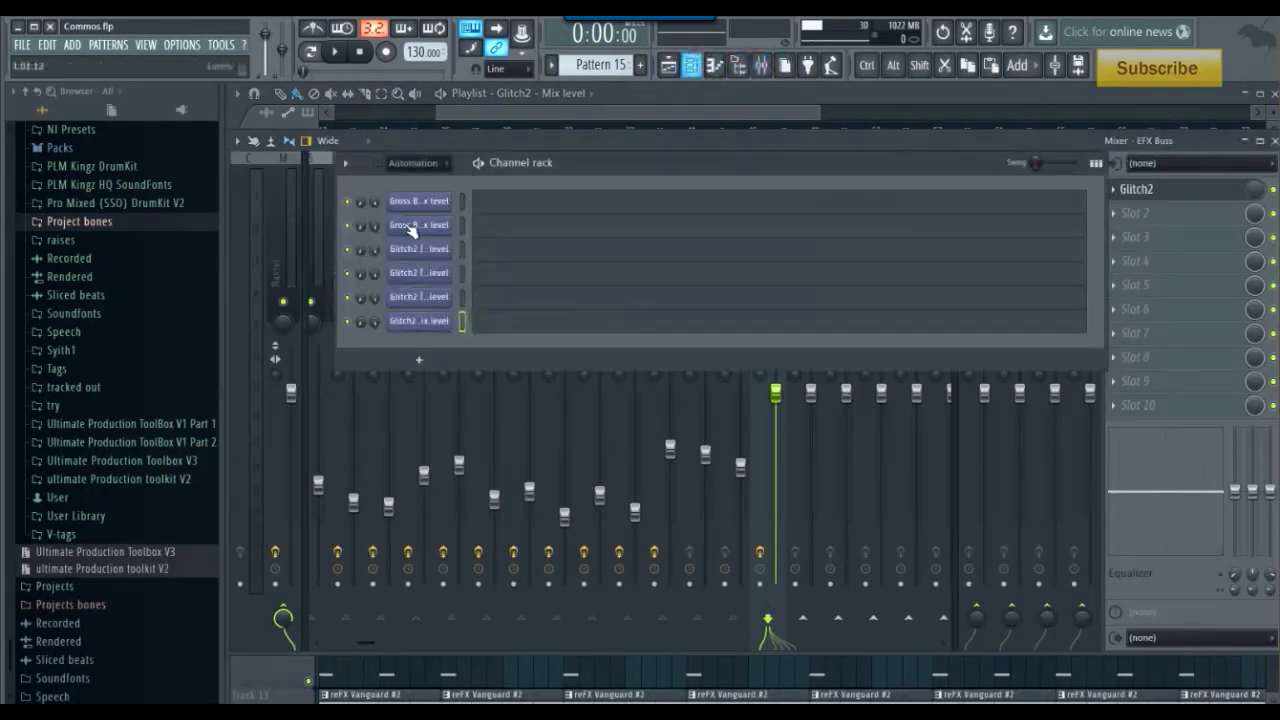
pyautogui.click(405, 163)
pyautogui.click(410, 178)
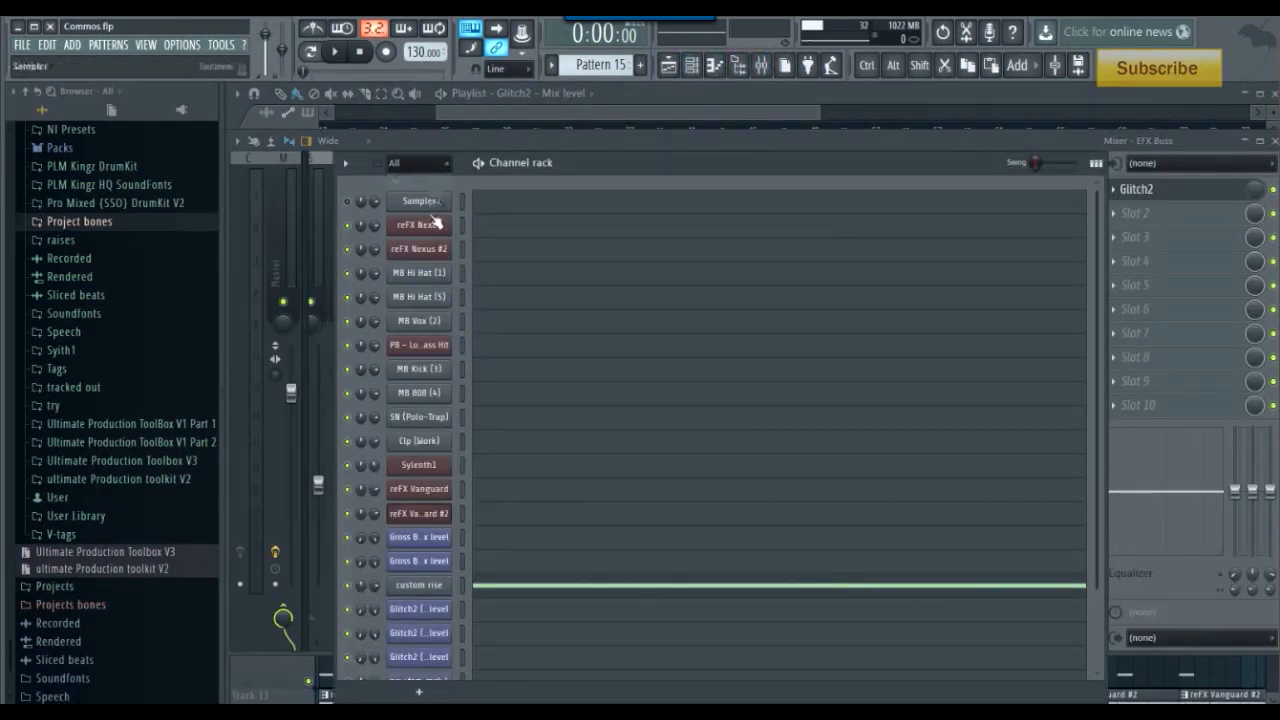
pyautogui.click(632, 140)
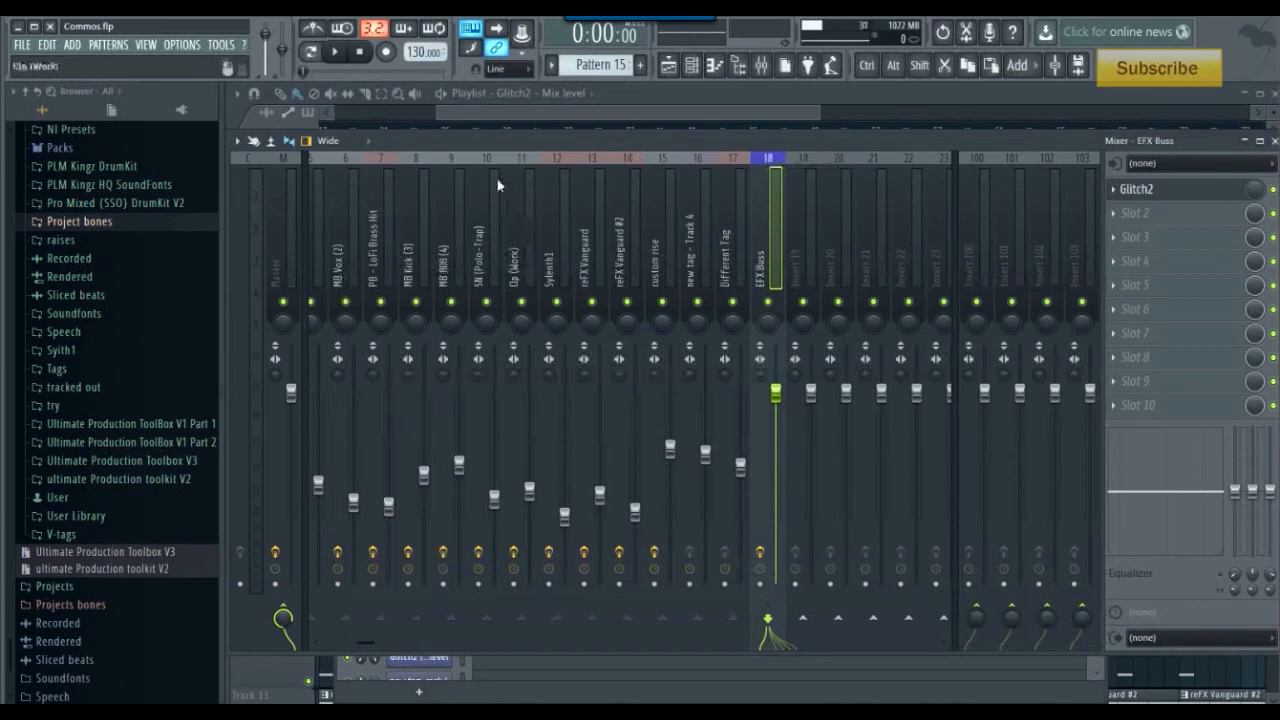
pyautogui.moveTo(366, 643); pyautogui.dragTo(329, 644)
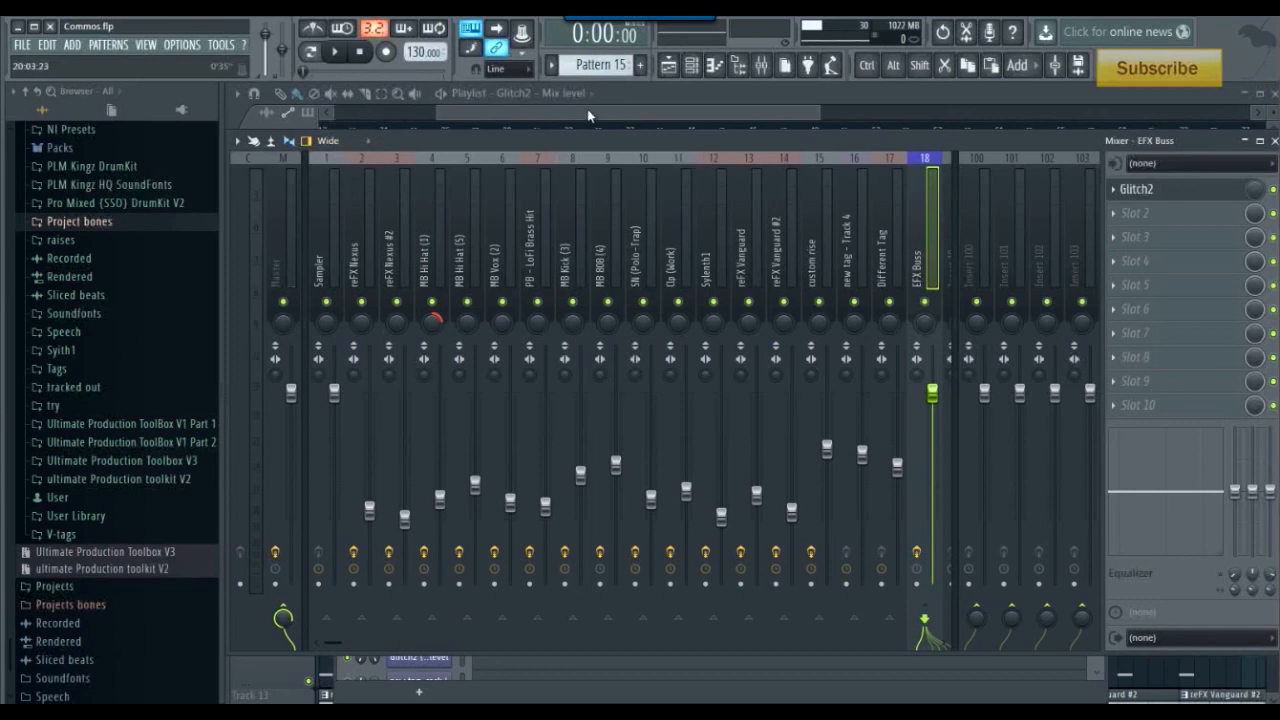
# Step: Start exporting the song as a wave file named Commos to a desktop folder
pyautogui.click(22, 46)
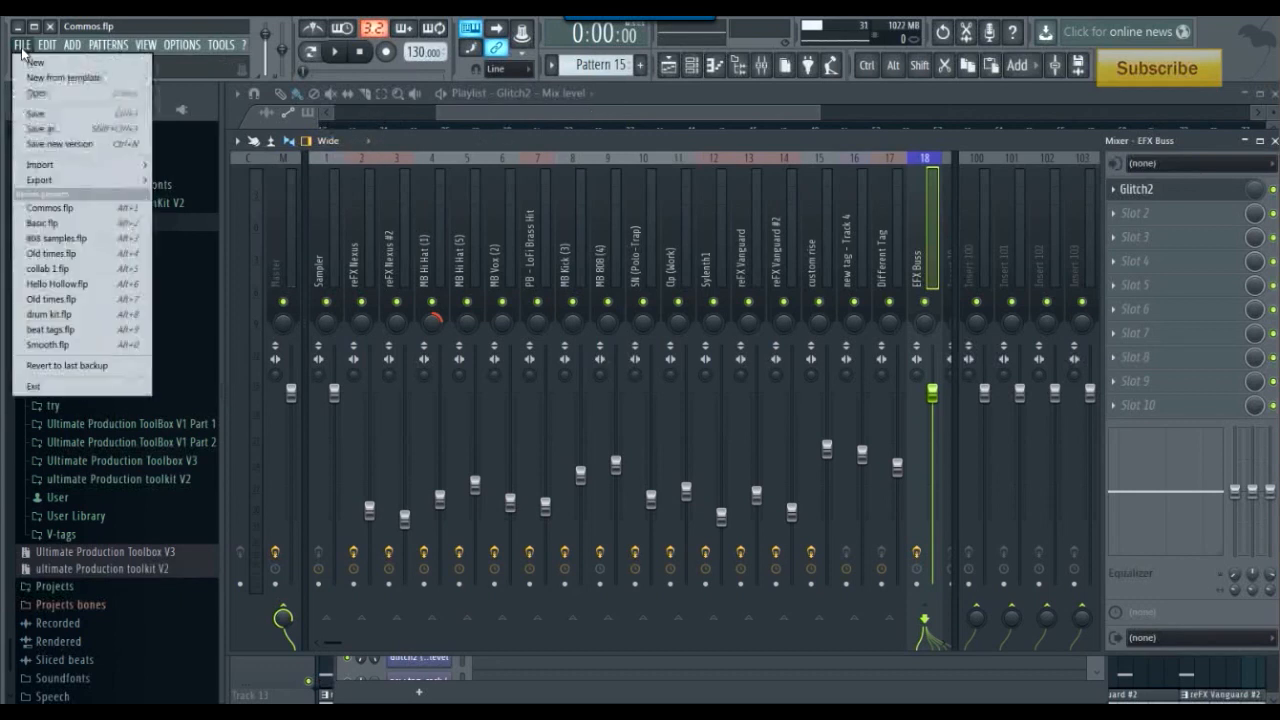
pyautogui.moveTo(69, 178)
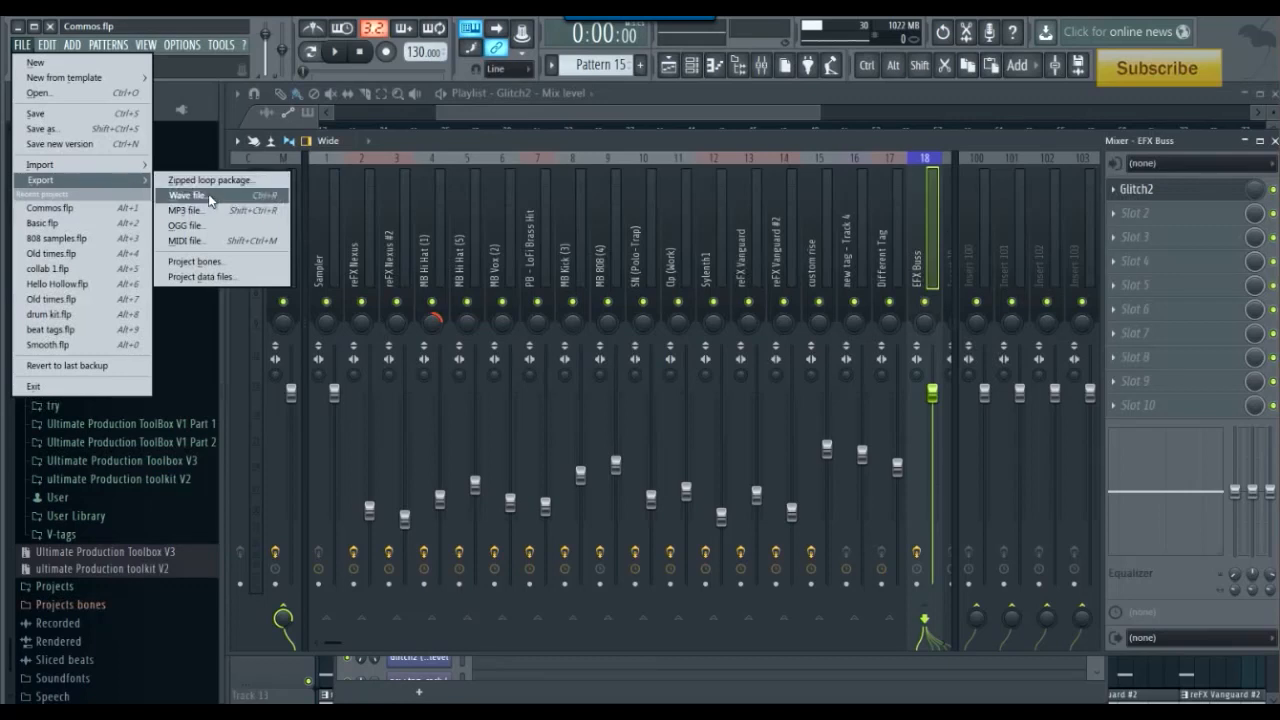
pyautogui.click(188, 196)
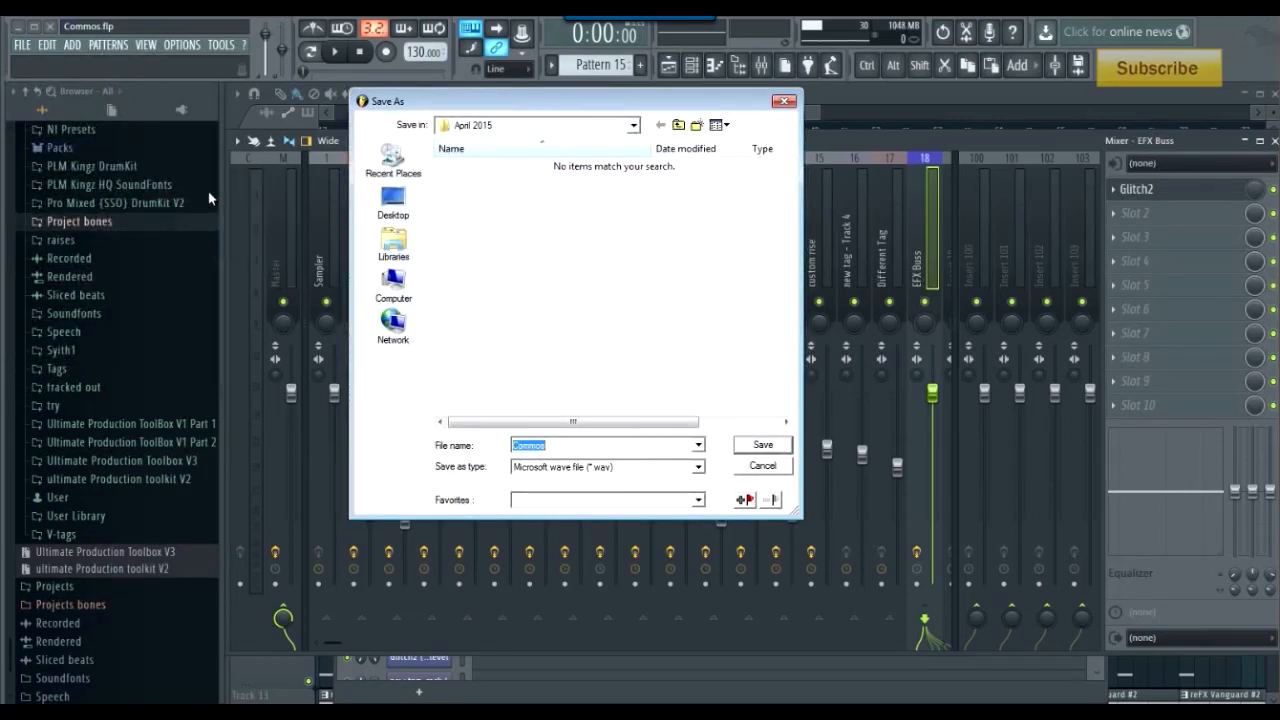
pyautogui.click(393, 205)
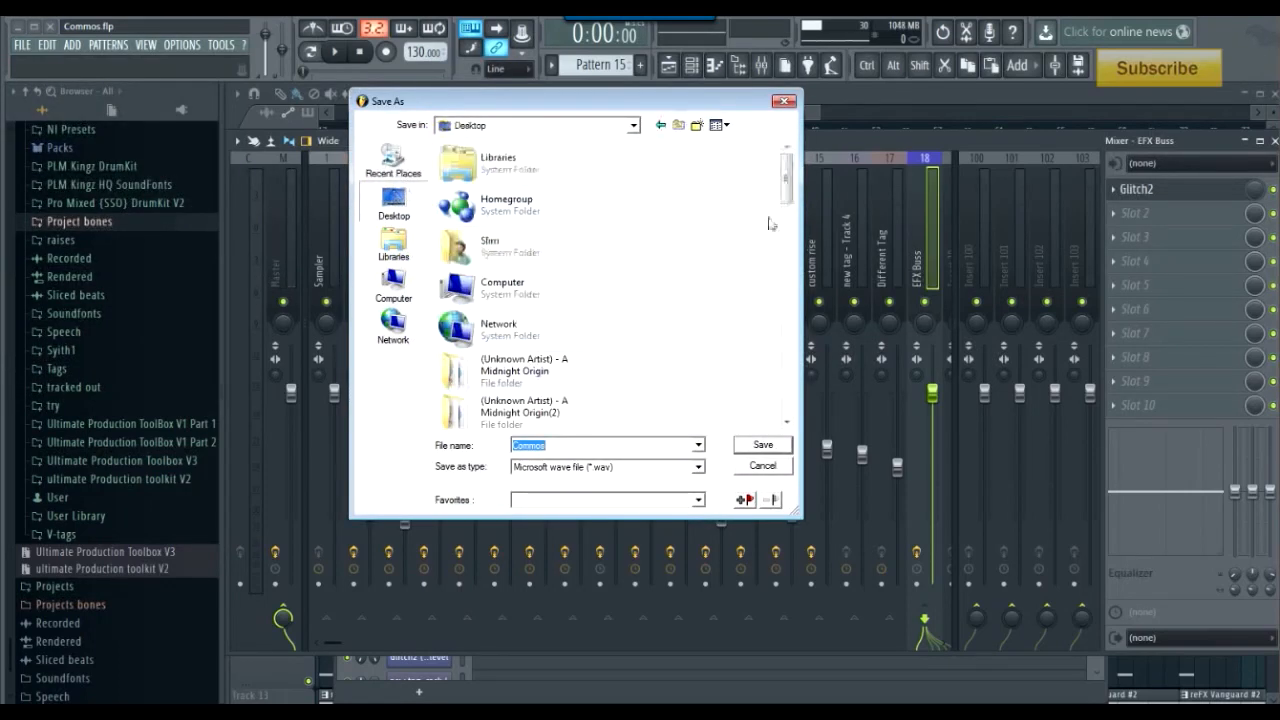
pyautogui.moveTo(785, 178); pyautogui.dragTo(742, 360)
pyautogui.scroll(-3, 742, 360)
pyautogui.doubleClick(510, 259)
pyautogui.click(775, 452)
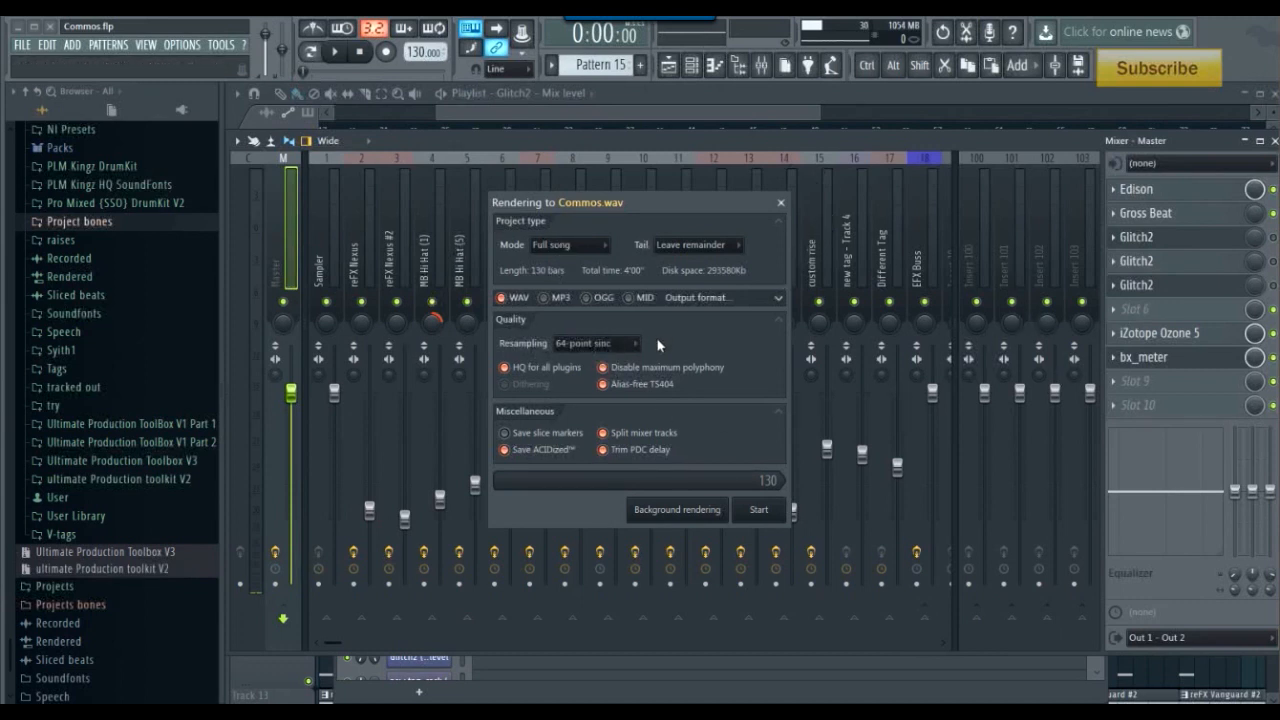
# Step: Set the render resampling to 24-point sinc, check the Split mixer tracks option, close without rendering, and select EFX Buss
pyautogui.click(628, 344)
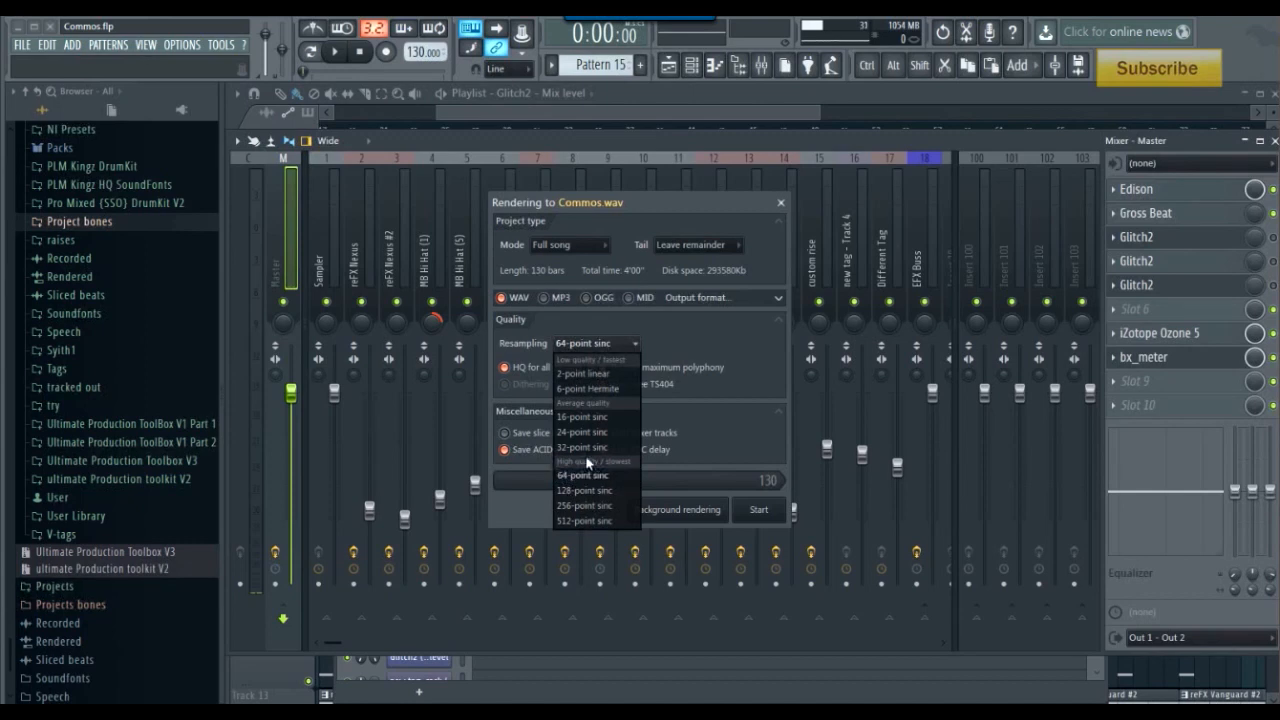
pyautogui.click(590, 432)
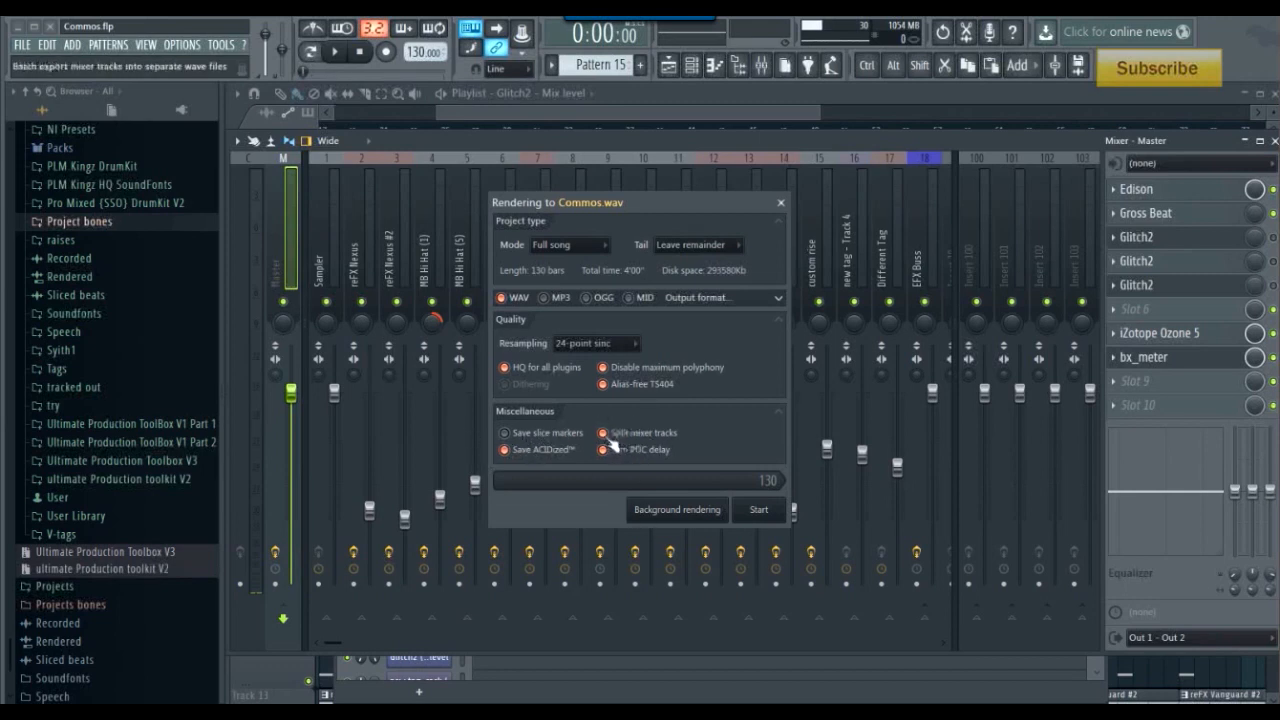
pyautogui.click(605, 435)
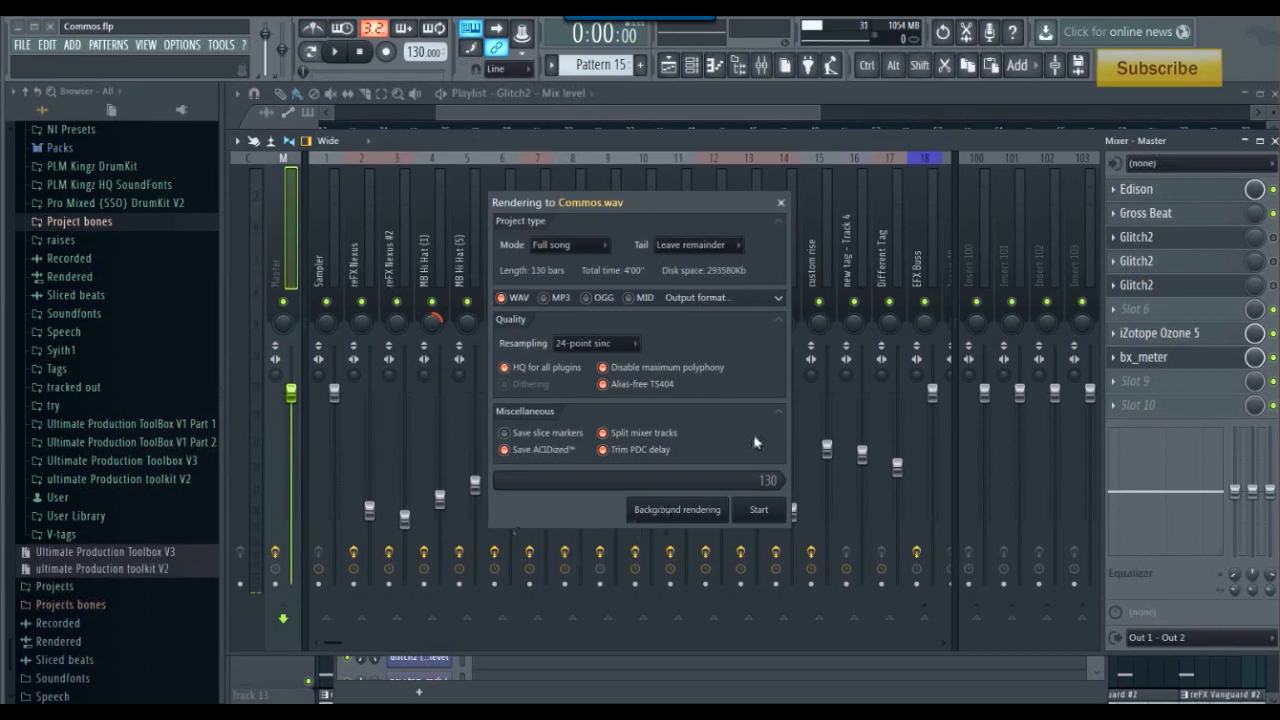
pyautogui.click(781, 203)
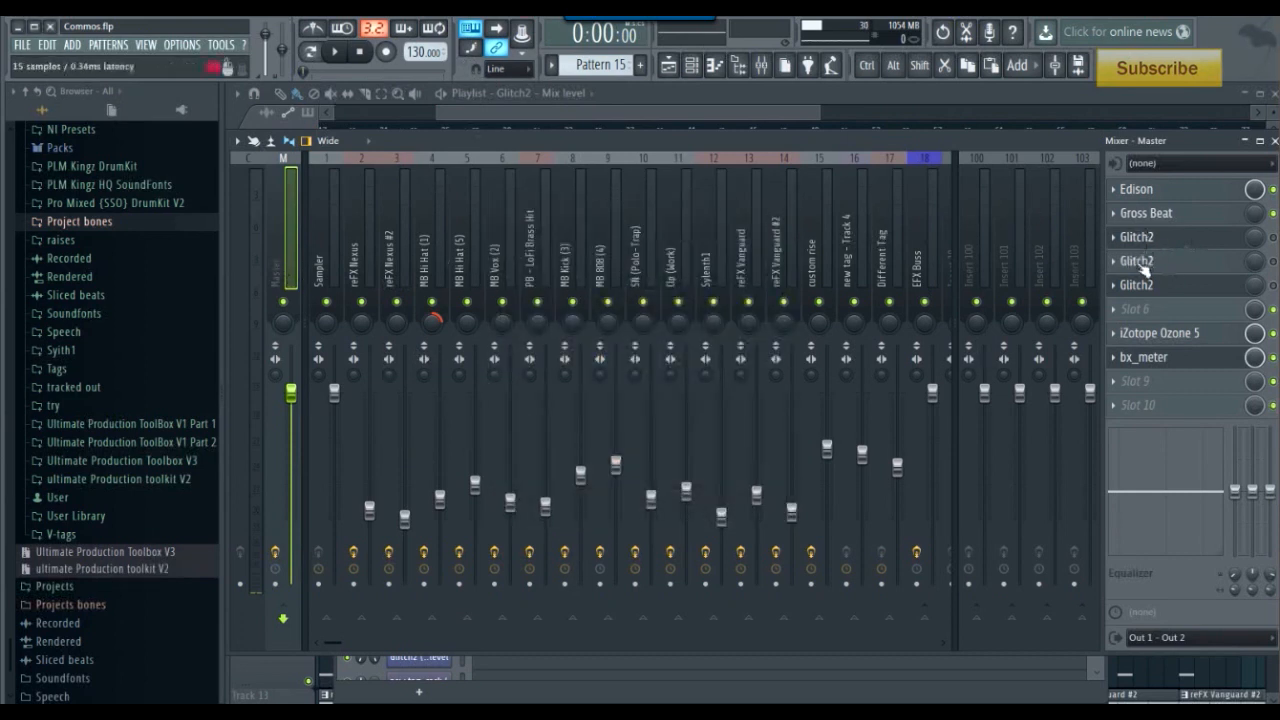
pyautogui.click(920, 225)
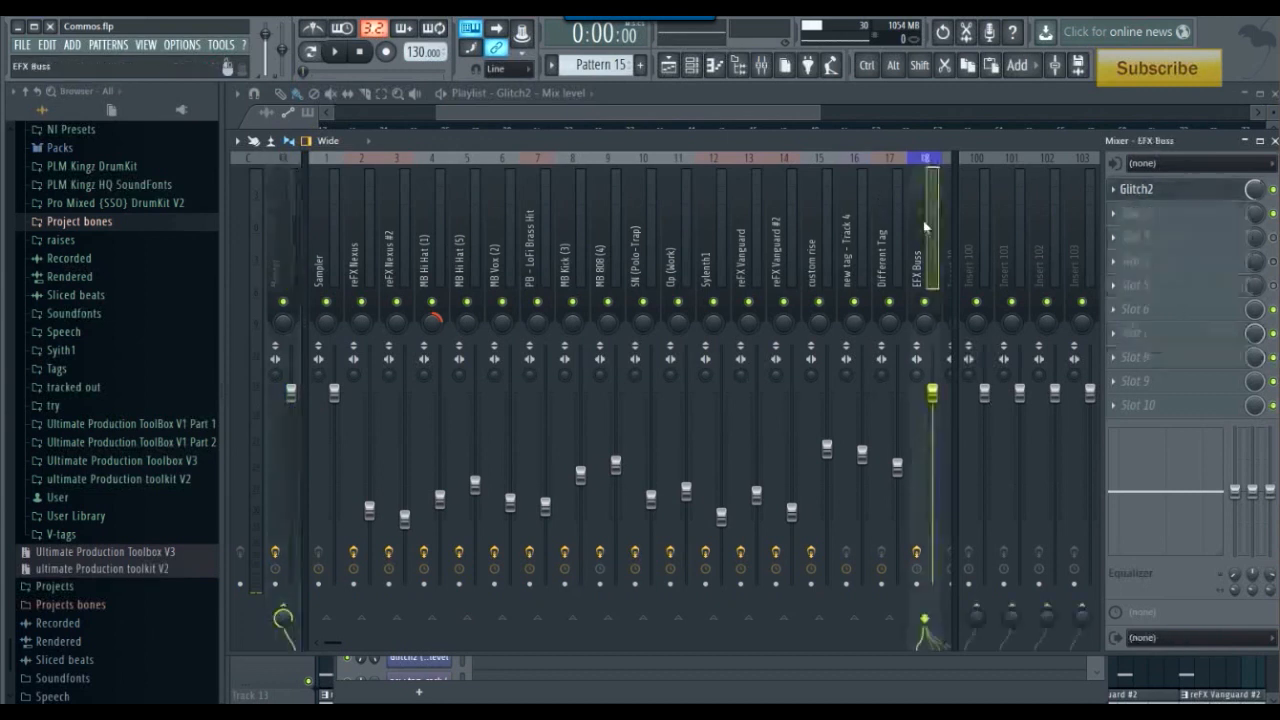